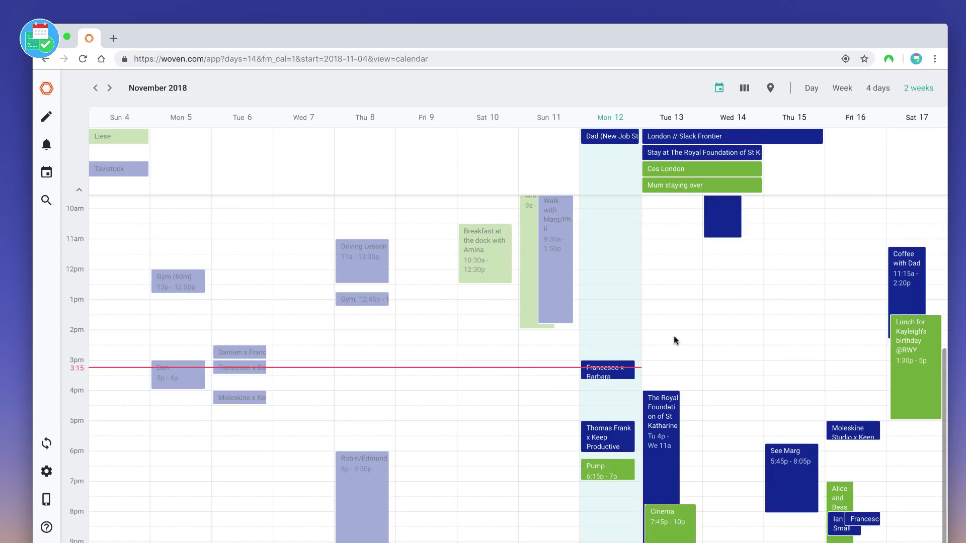
- Drag across Tuesday 13 from 2pm to 3:15pm to create an untitled draft event
drag(672, 333, 676, 370)
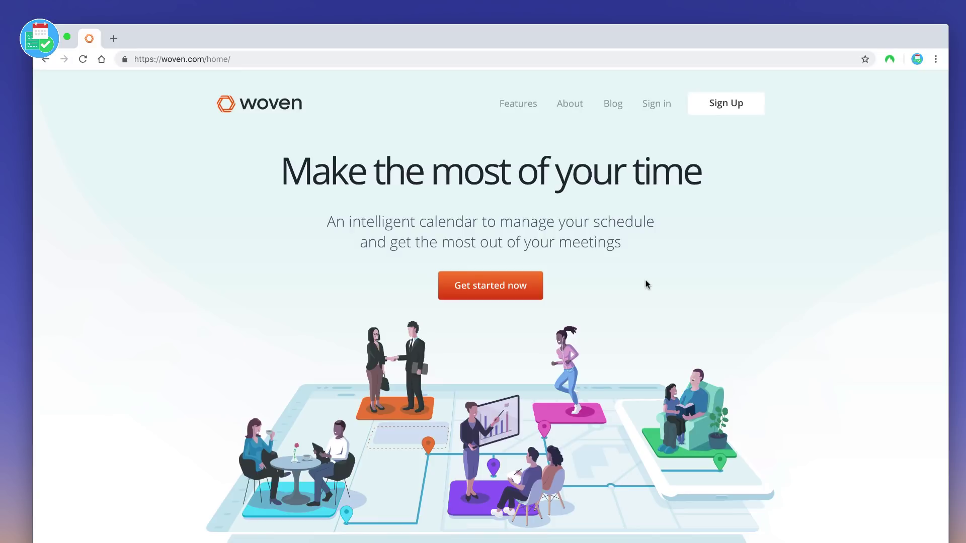
- Scroll down and back through the feature sections of the woven.com home page
scroll(648, 284, down, 3)
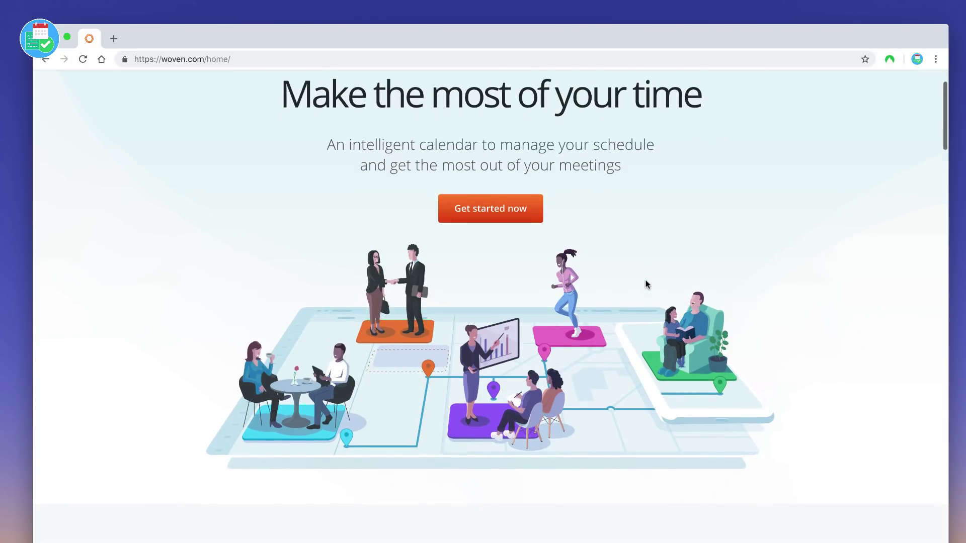
scroll(648, 285, down, 3)
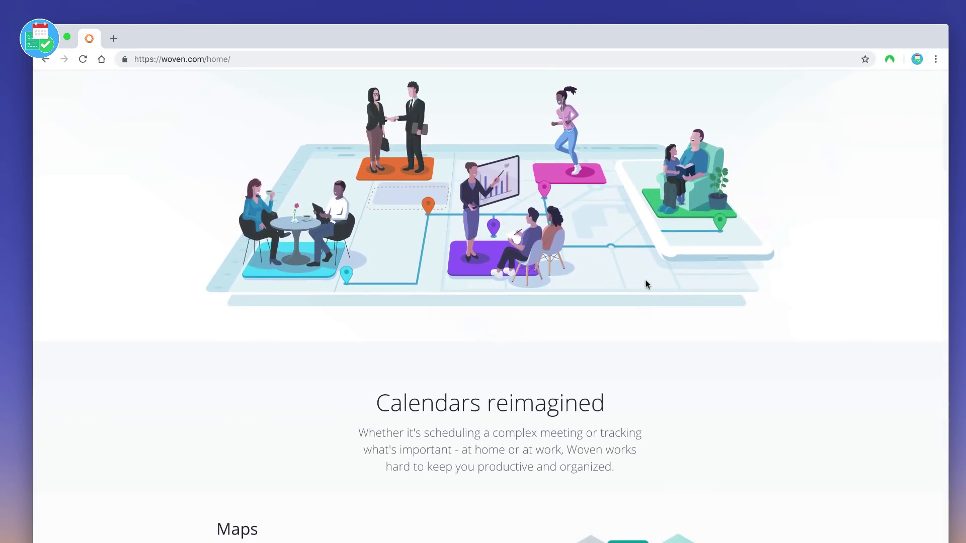
scroll(647, 285, down, 1)
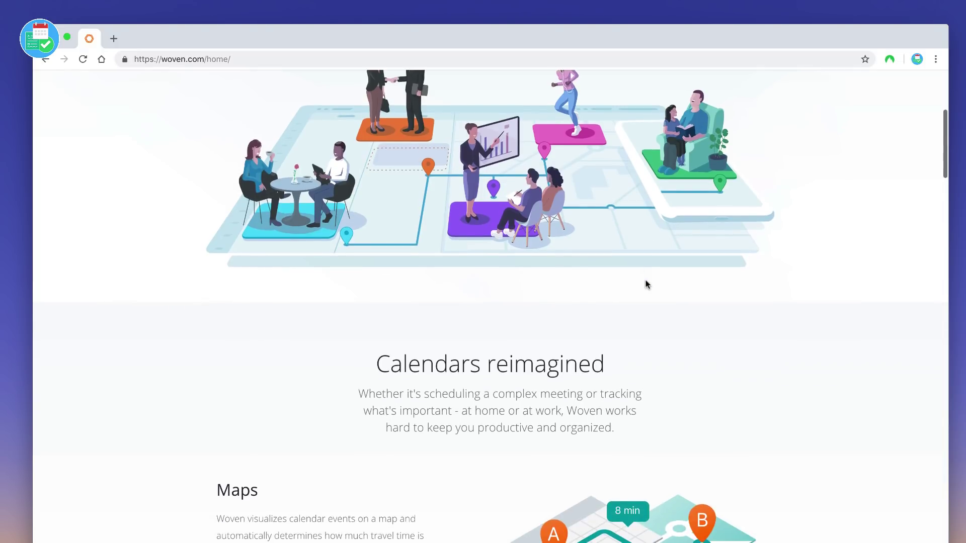
scroll(648, 284, down, 20)
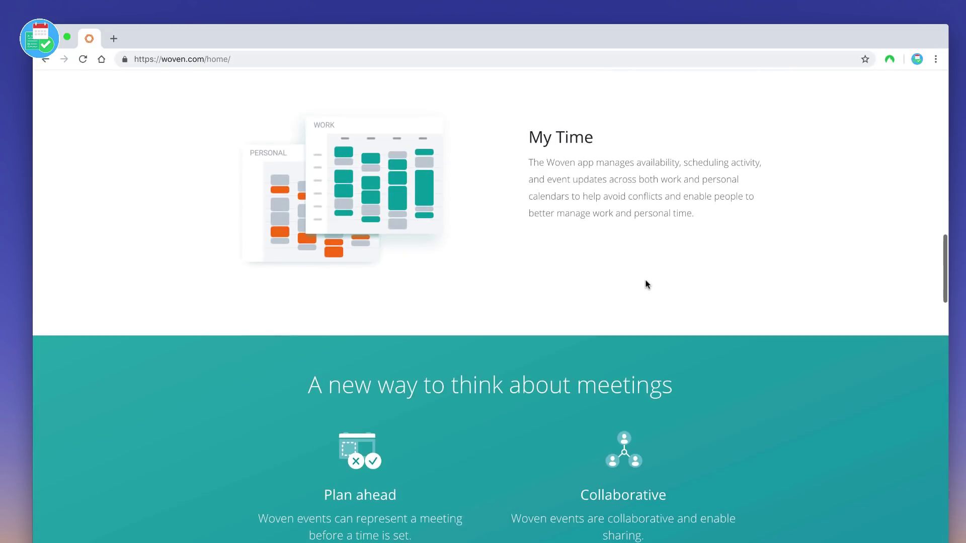
scroll(647, 285, up, 20)
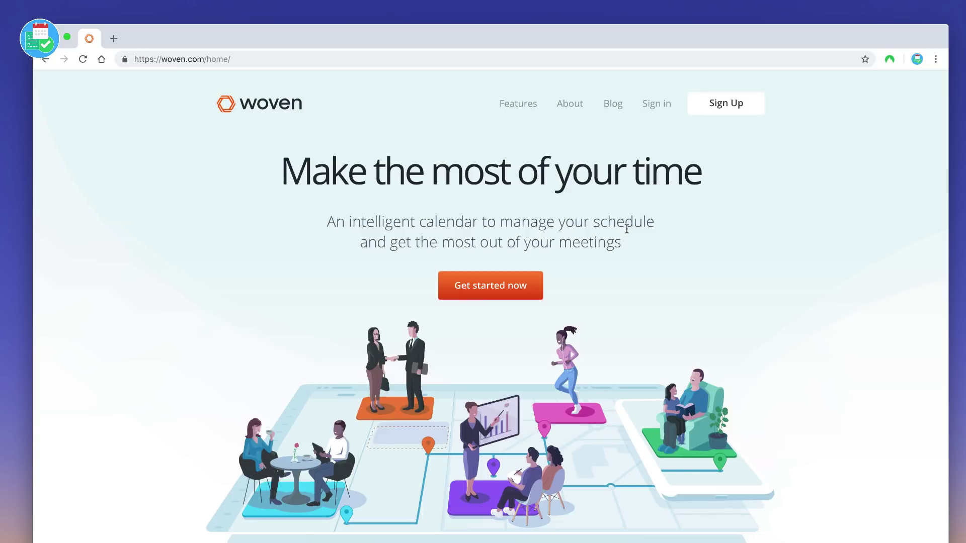
scroll(627, 229, down, 8)
scroll(625, 229, down, 1)
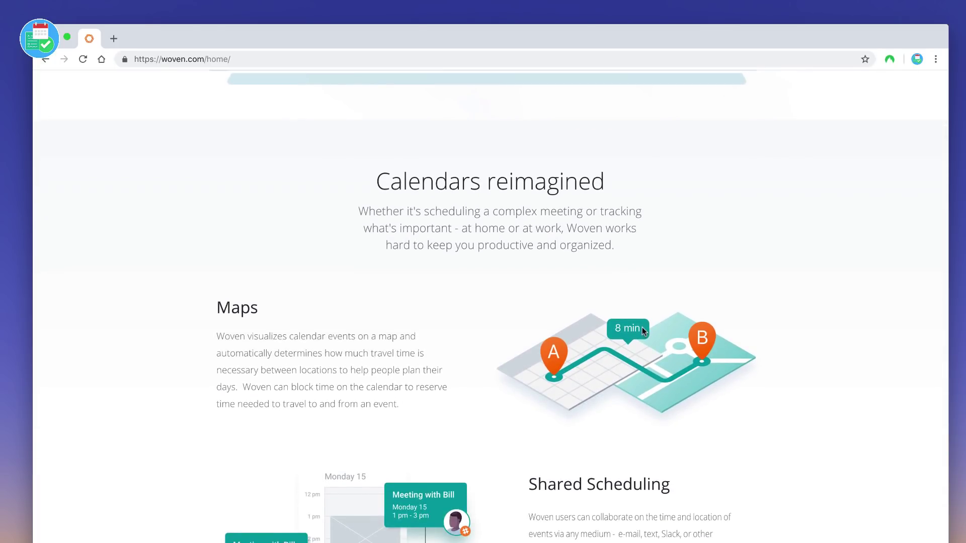
scroll(642, 327, down, 5)
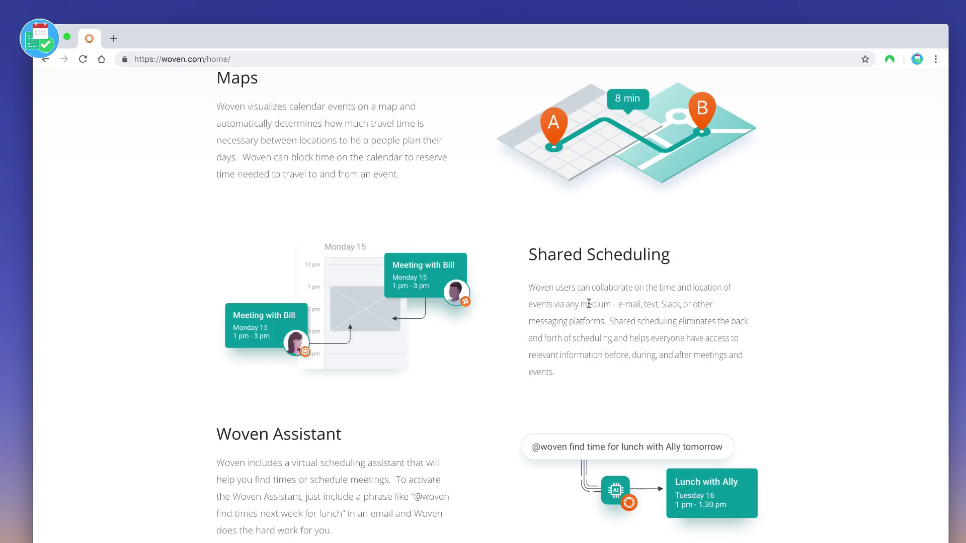
scroll(573, 332, down, 3)
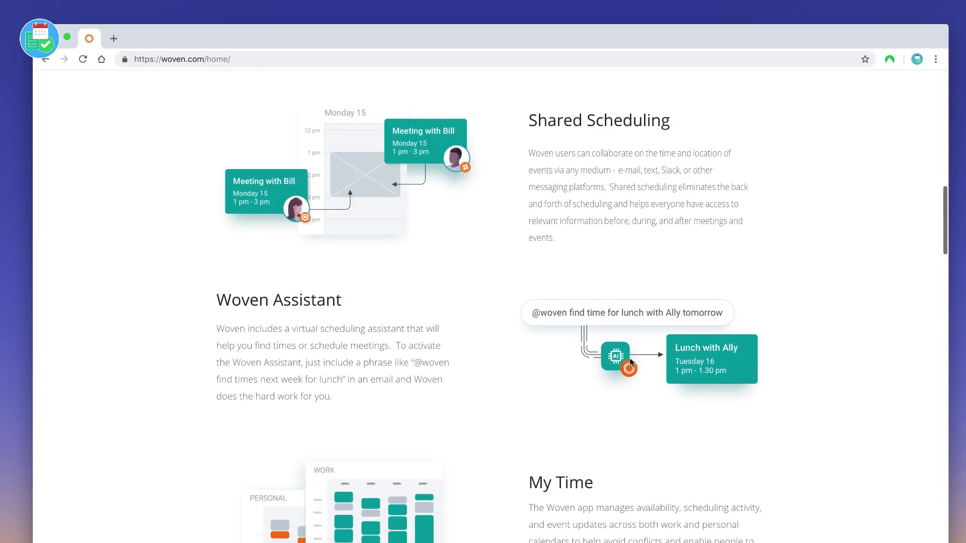
scroll(629, 325, up, 20)
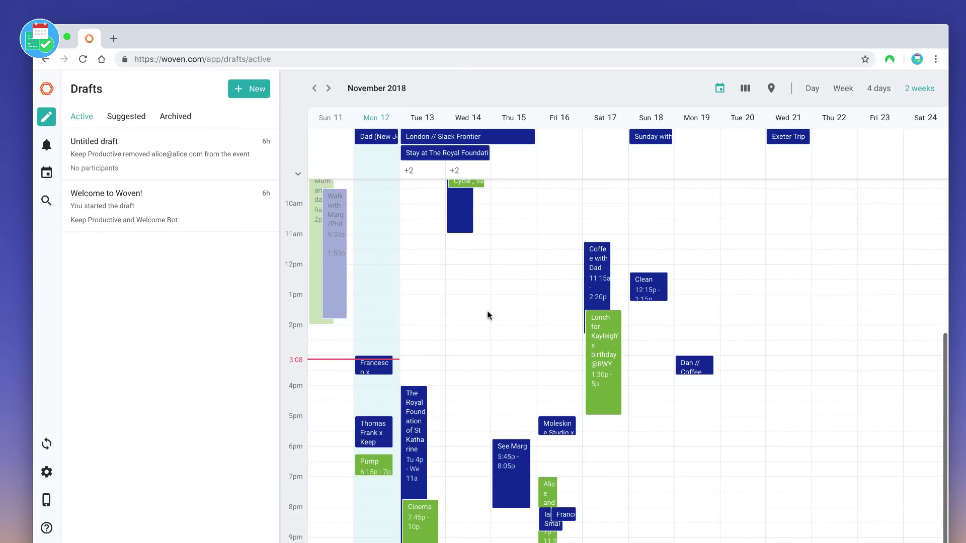
- Close Drafts, try the 4-day, week and day views, then return to 2 weeks with per-calendar columns
click(46, 117)
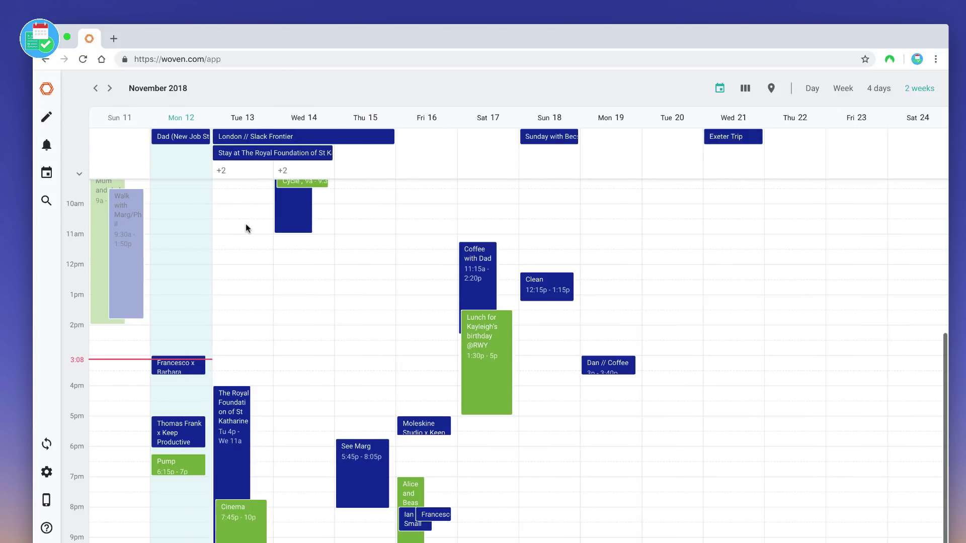
scroll(247, 230, up, 1)
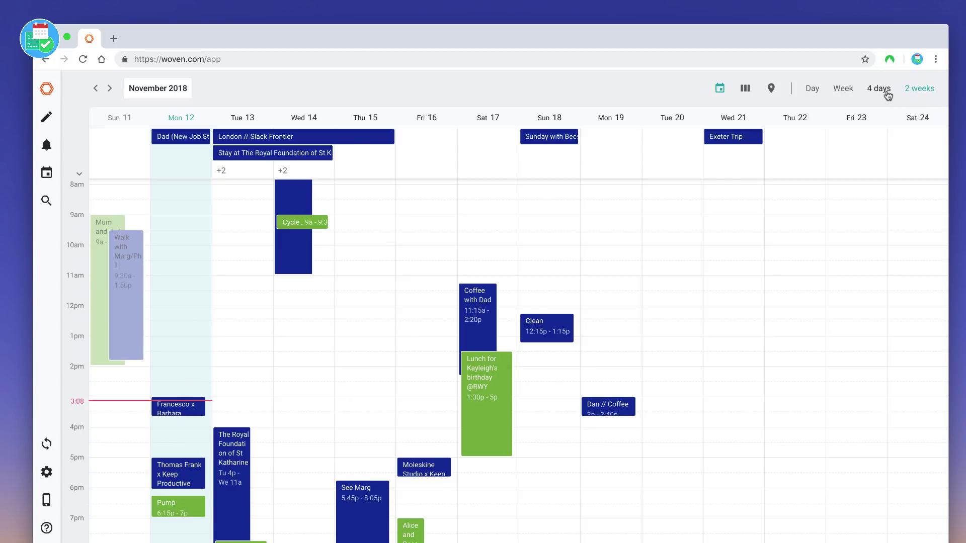
click(879, 89)
click(844, 91)
click(813, 89)
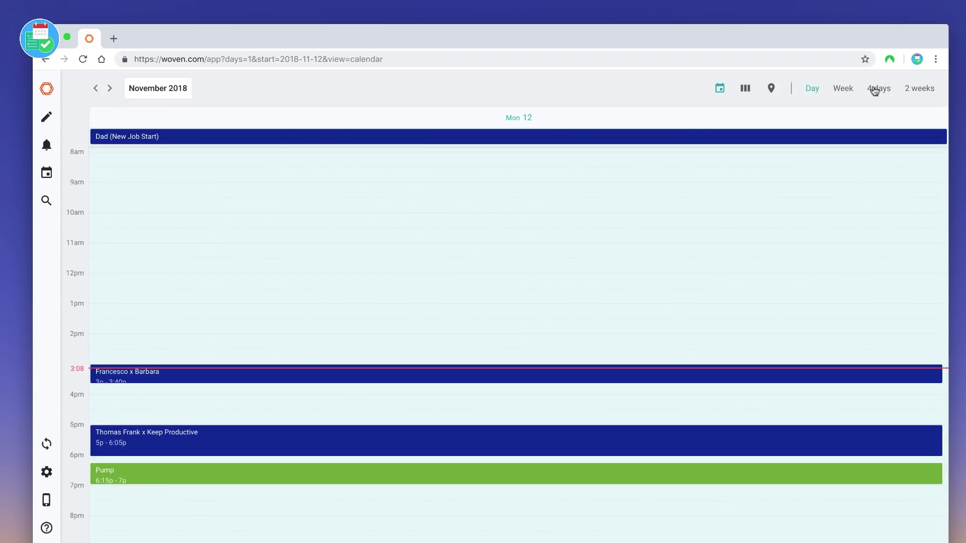
click(918, 89)
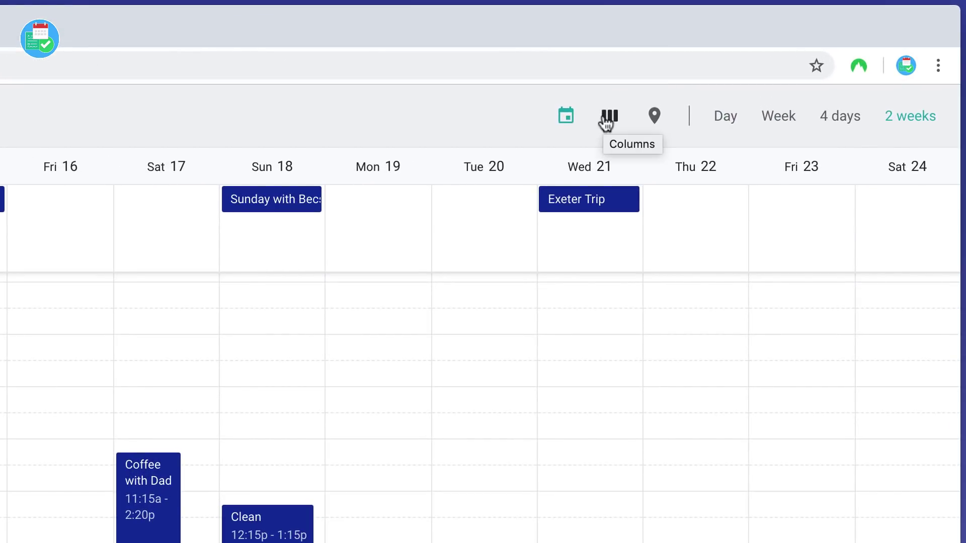
click(607, 121)
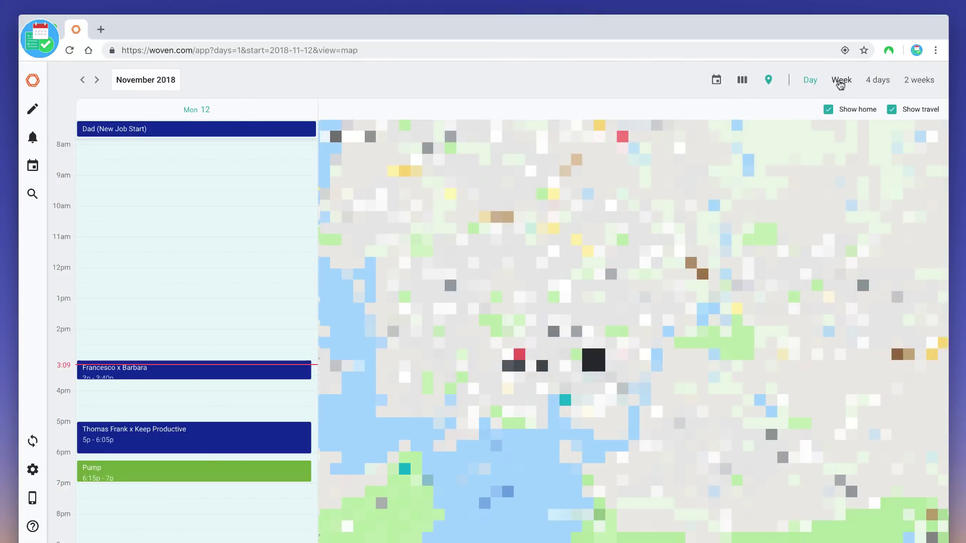
- Show Tuesday 13 as a single day with its events on the map
click(840, 80)
click(388, 107)
scroll(468, 304, down, 3)
click(769, 80)
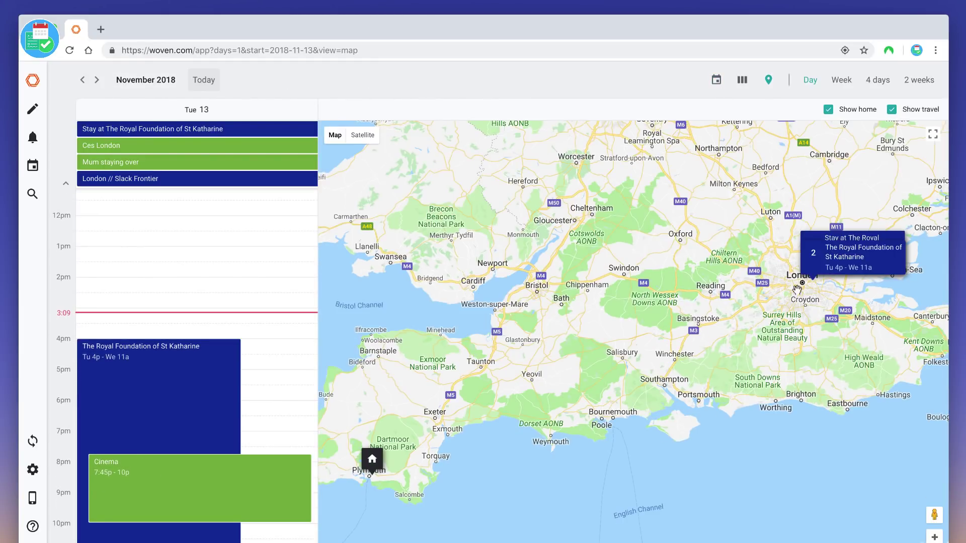
- Add travel for the London Royal Foundation stay to the calendar and open that event
click(833, 269)
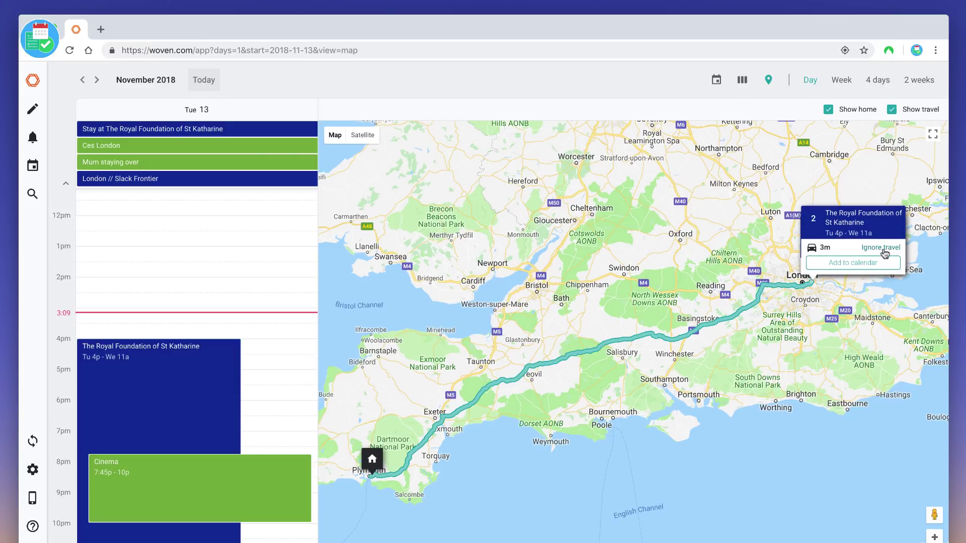
click(859, 266)
click(844, 229)
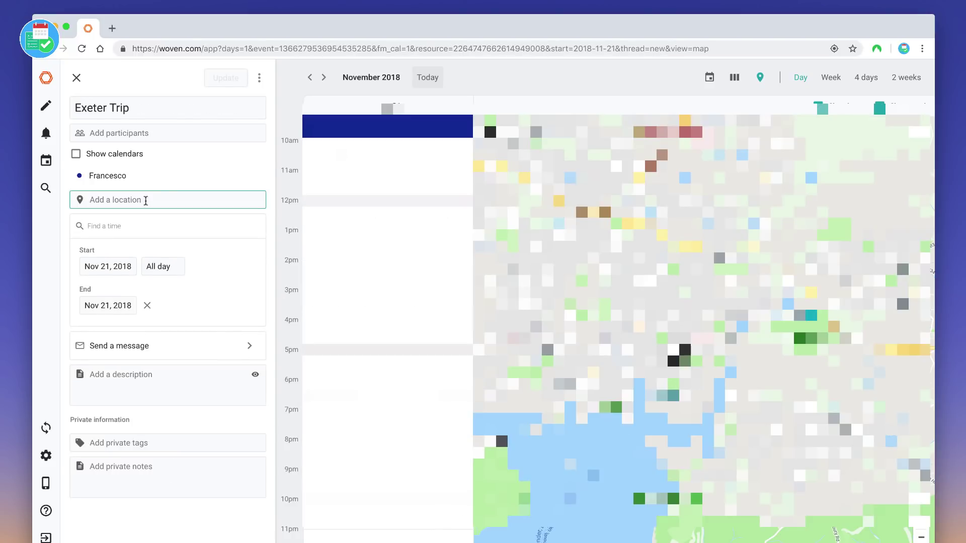
- Set Exeter Trip's location to Exeter, UK, add its 51m travel to the calendar, and close it
click(145, 199)
text(ext)
text(ter)
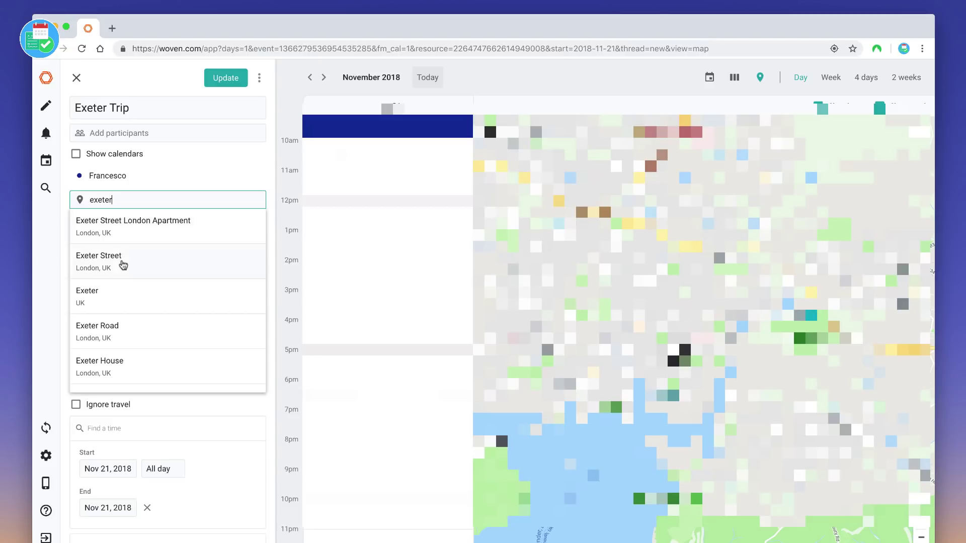
click(121, 299)
click(226, 82)
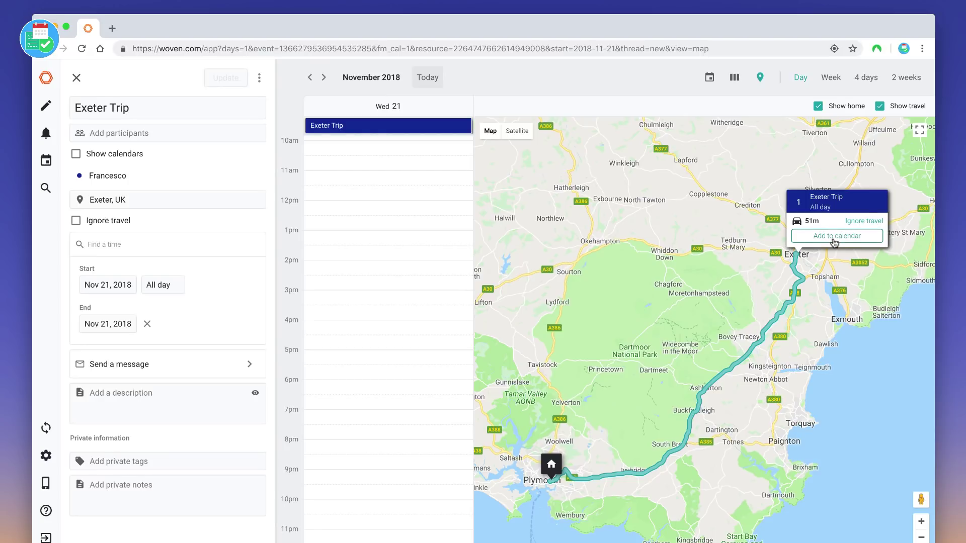
click(834, 241)
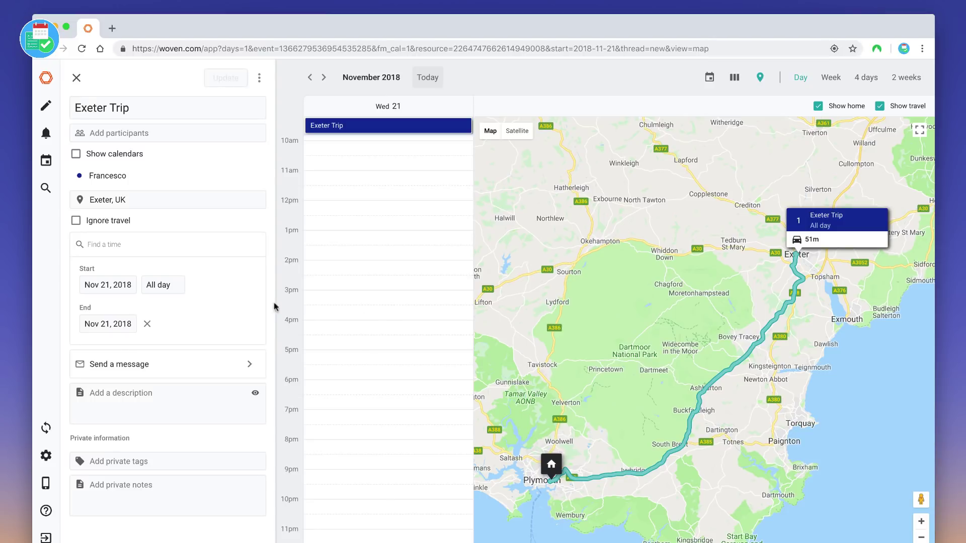
key(Escape)
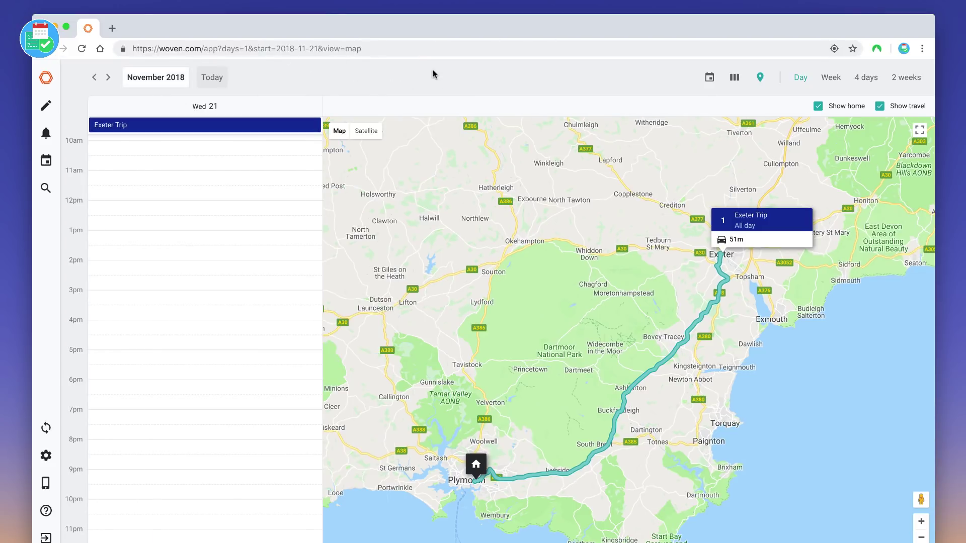
- Hide the map and show the two weeks starting Nov 18
click(709, 79)
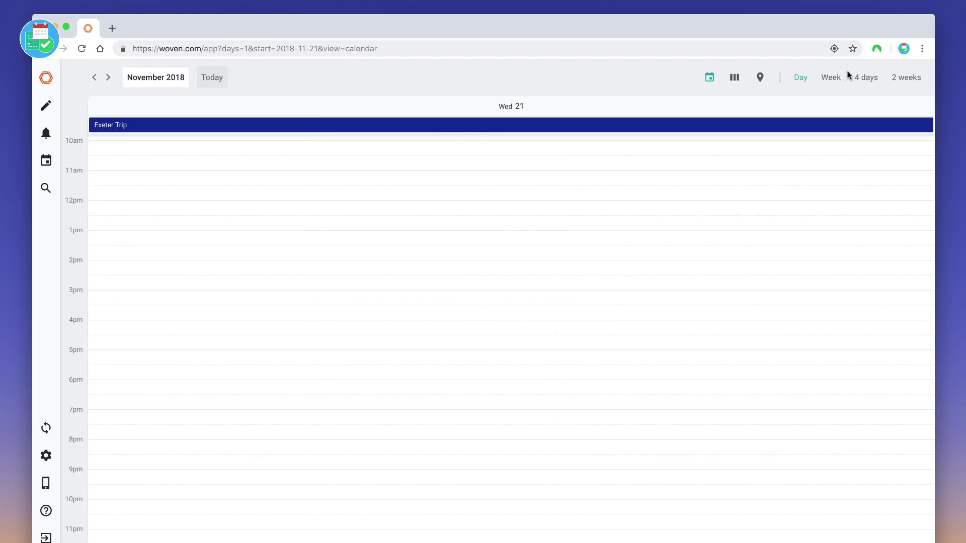
click(867, 79)
click(906, 80)
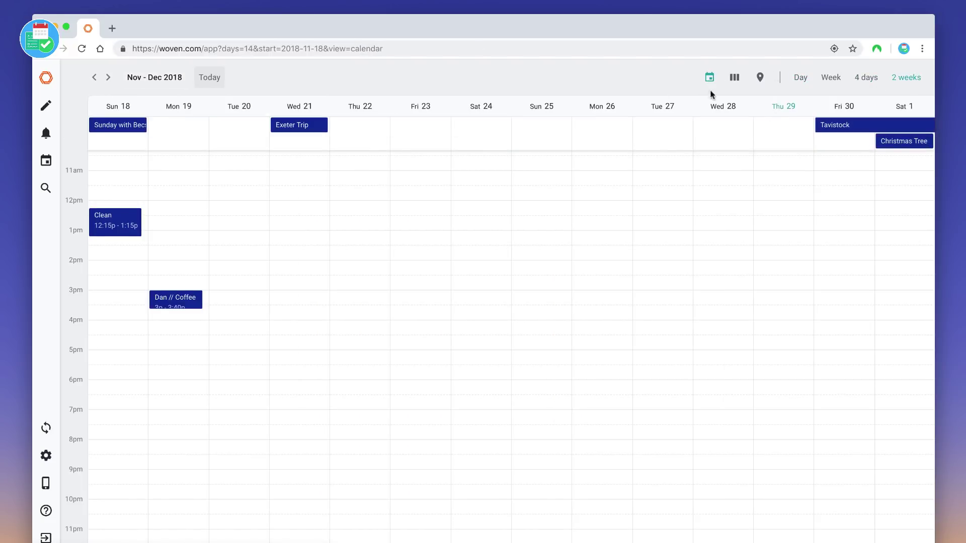
click(95, 81)
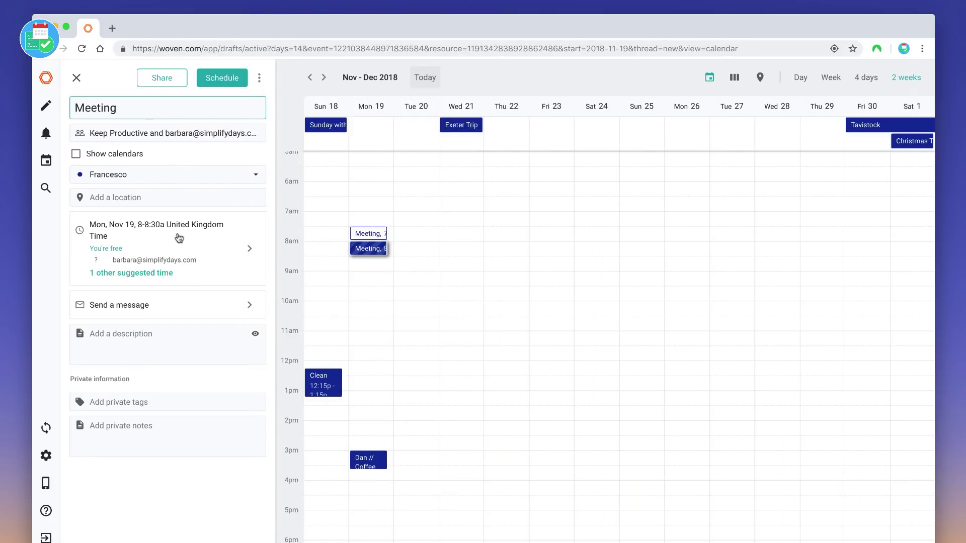
- In the Meeting draft, peek at Send a message, then list the other suggested time on Nov 19
click(195, 305)
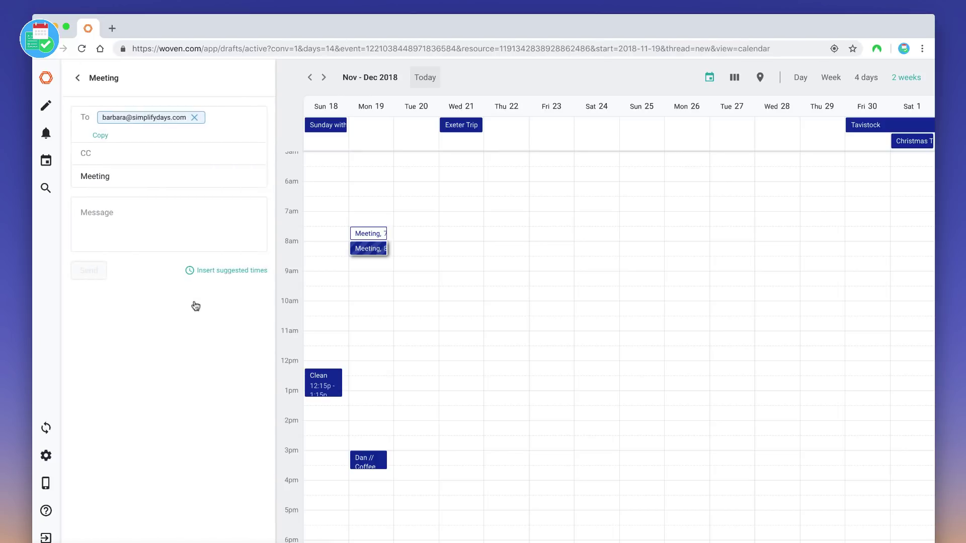
key(Escape)
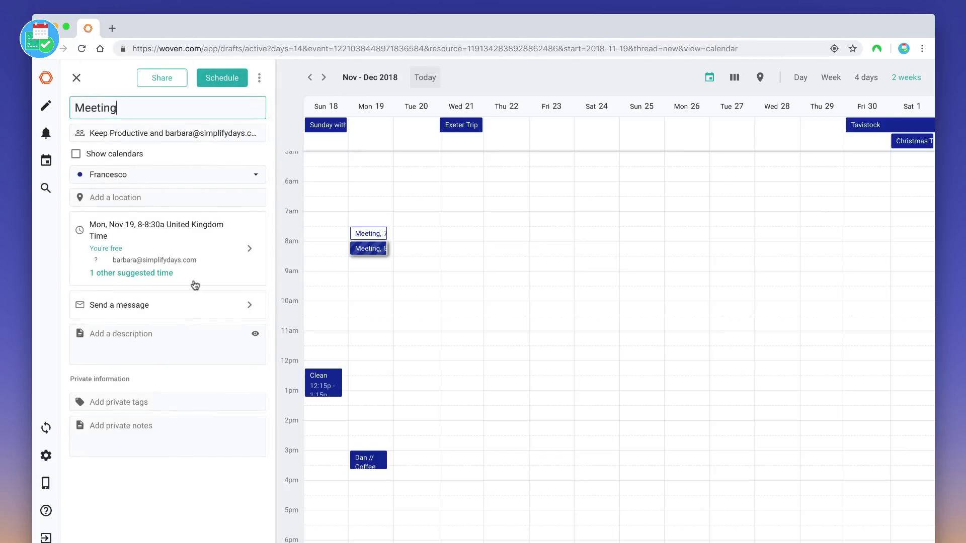
click(171, 270)
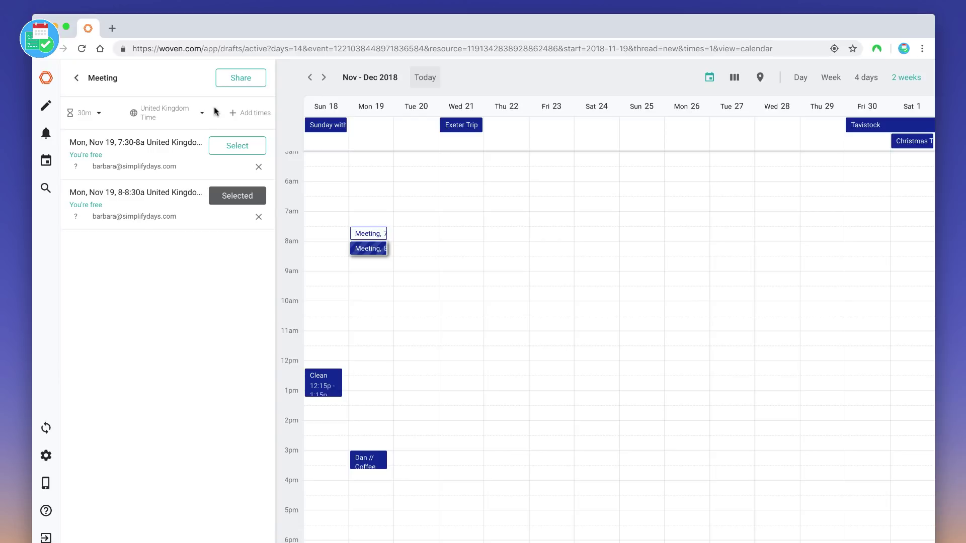
- Keep the Meeting at 30 minutes, try the 7:30–8a slot, then reselect 8–8:30a and return to details
click(91, 114)
click(100, 244)
click(234, 147)
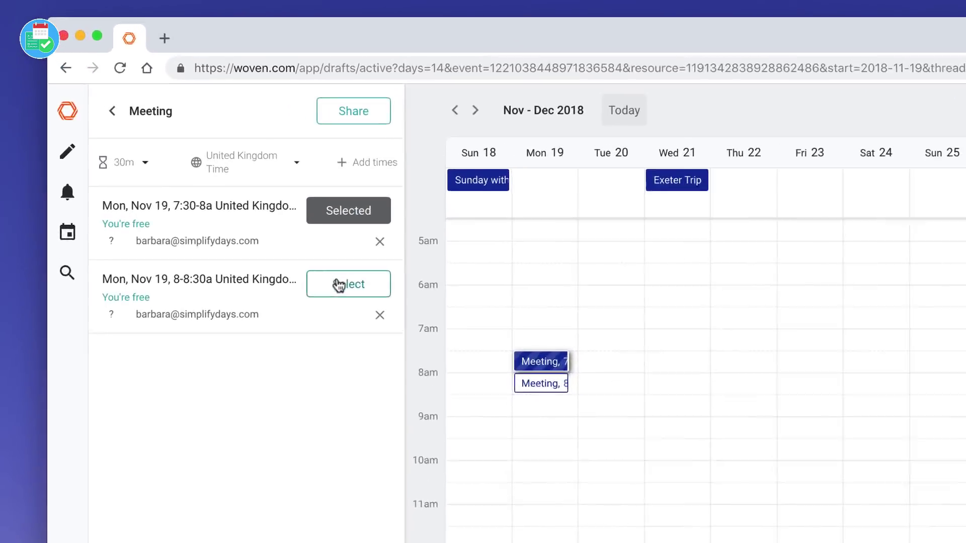
click(338, 286)
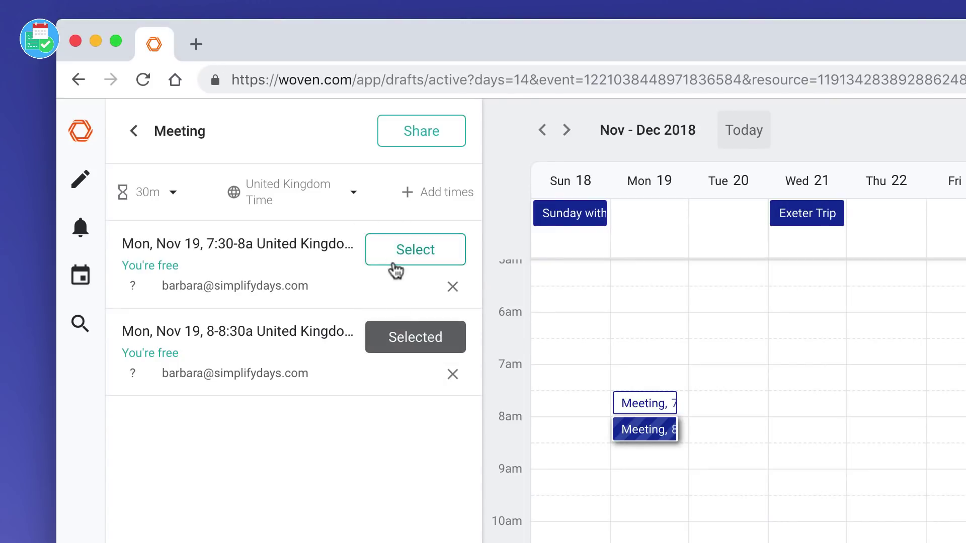
click(132, 130)
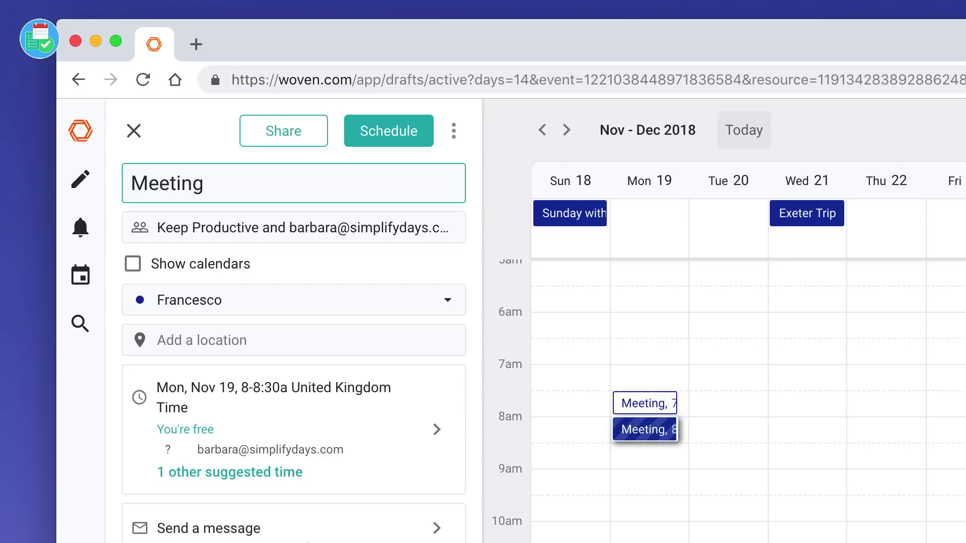
click(300, 540)
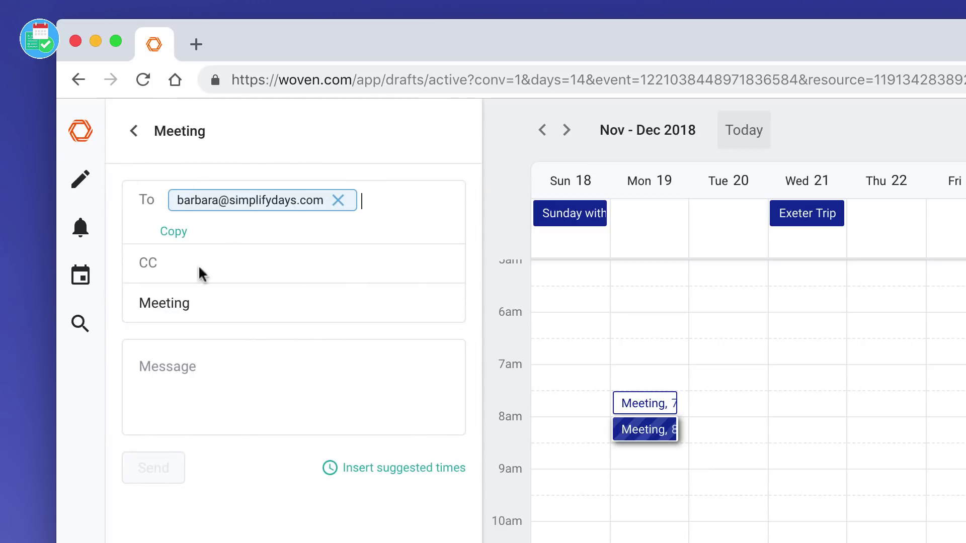
click(138, 133)
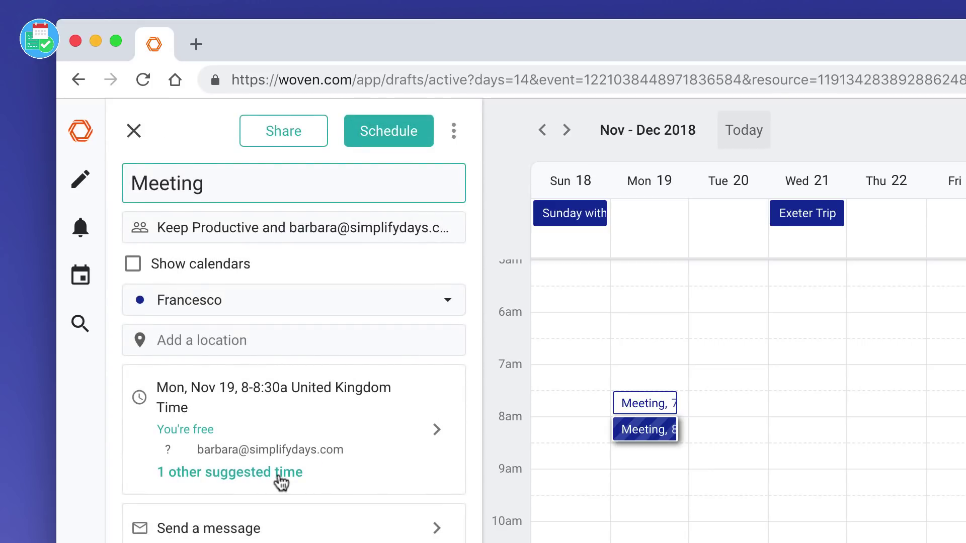
- Schedule the Meeting for Mon, Nov 19 at 8am and bring up the Drafts list
click(166, 542)
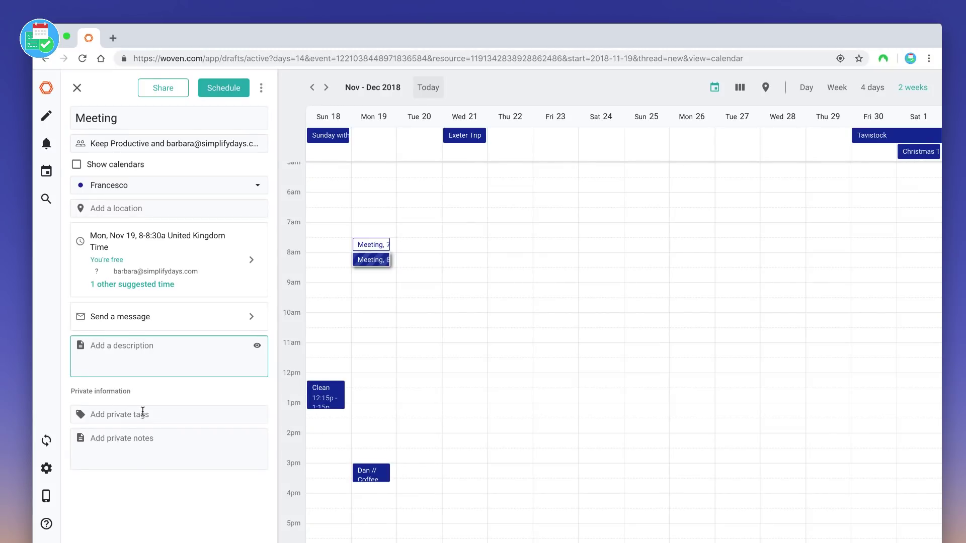
click(224, 91)
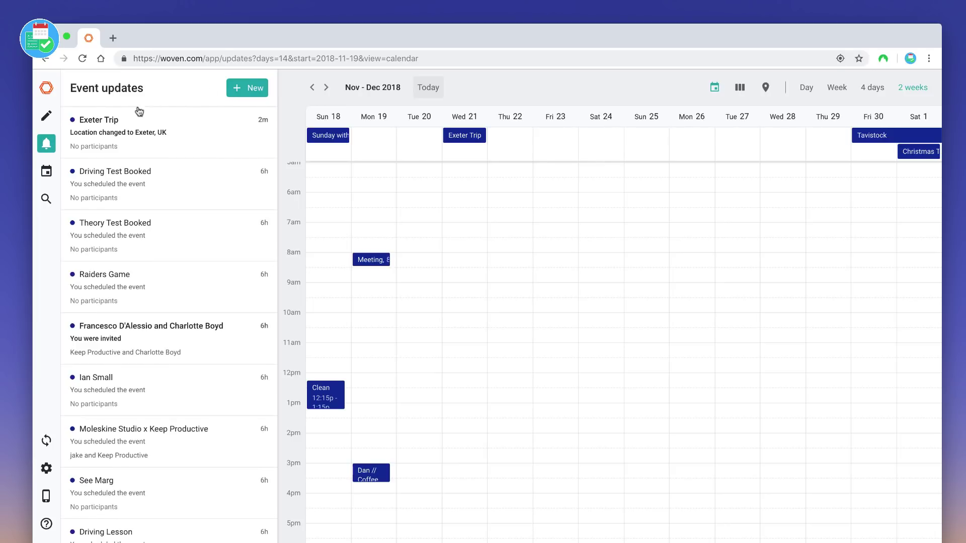
click(46, 115)
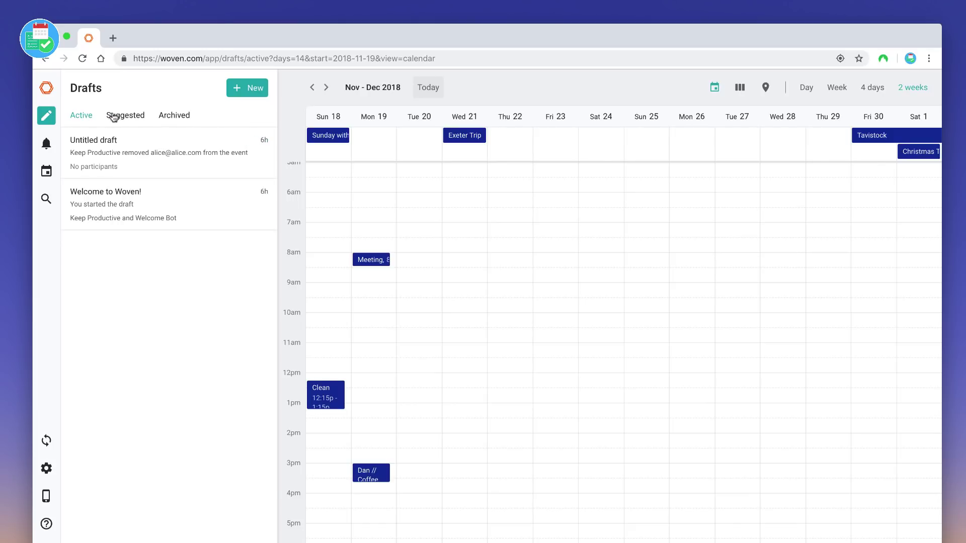
click(125, 116)
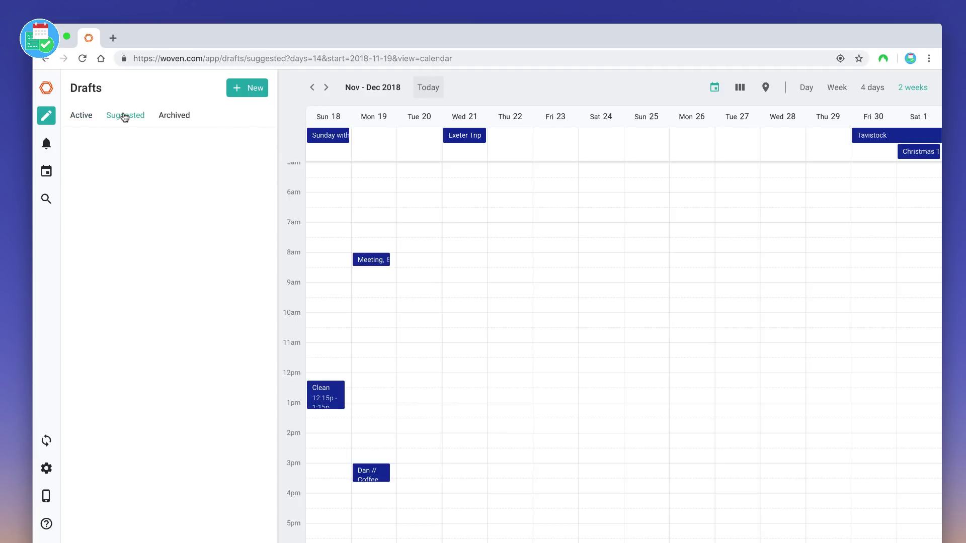
click(187, 116)
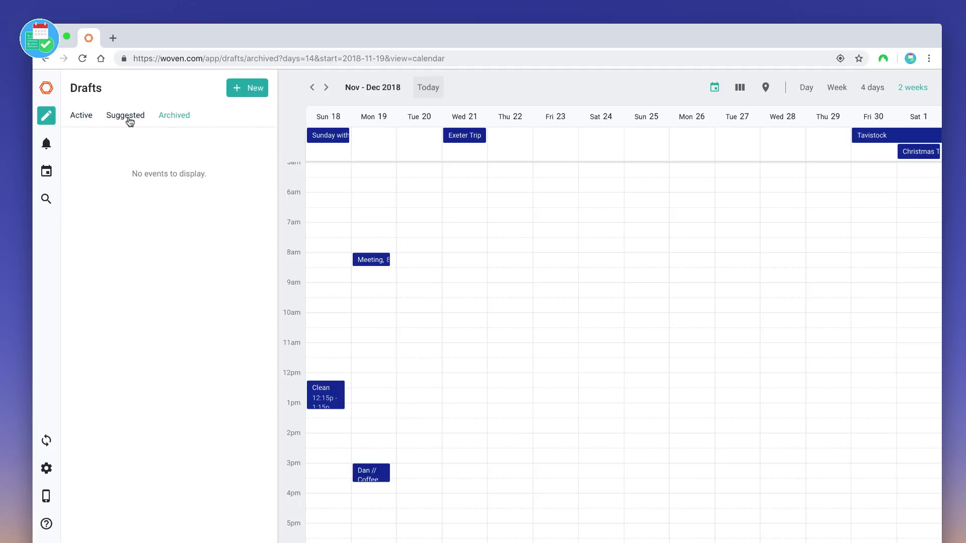
click(83, 117)
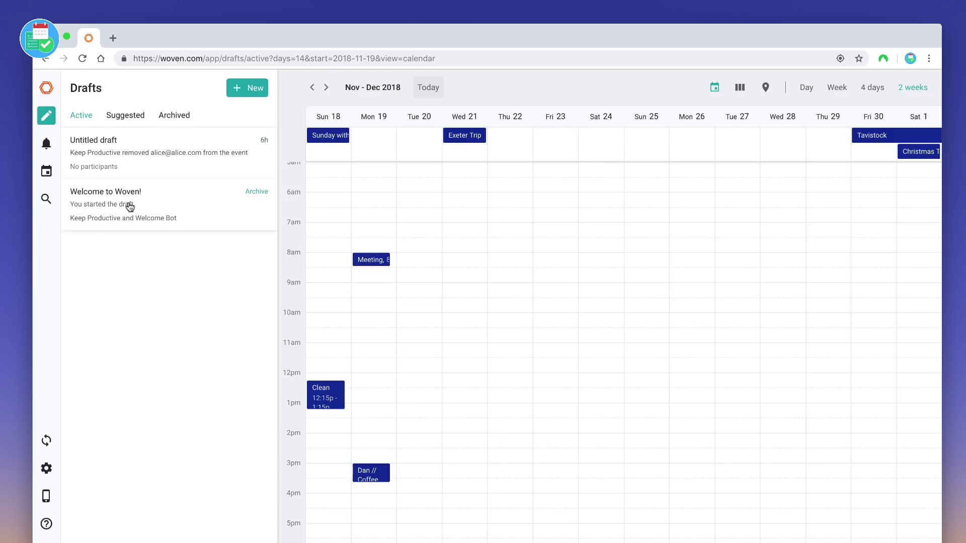
- Open the 'Welcome to Woven!' draft and read through its welcome message
click(129, 204)
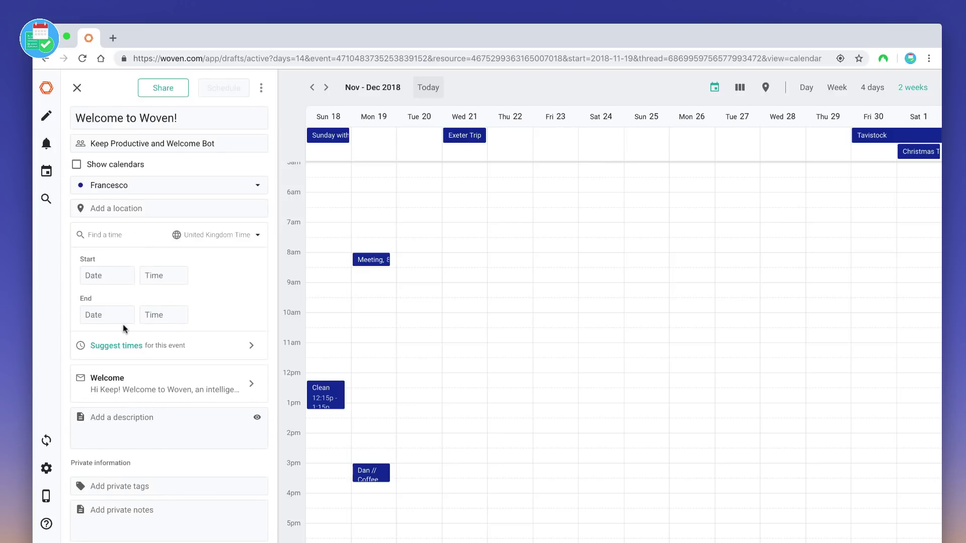
click(189, 395)
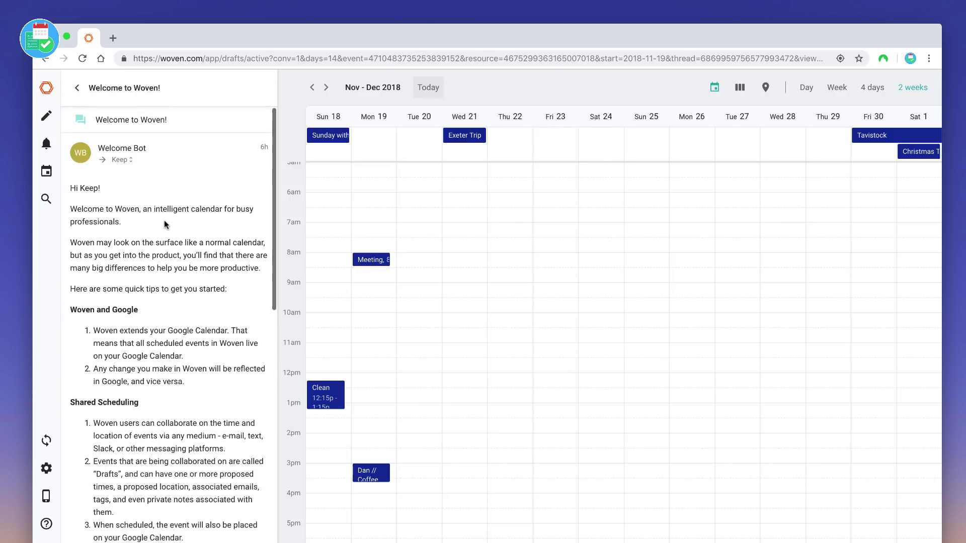
scroll(150, 227, up, 1)
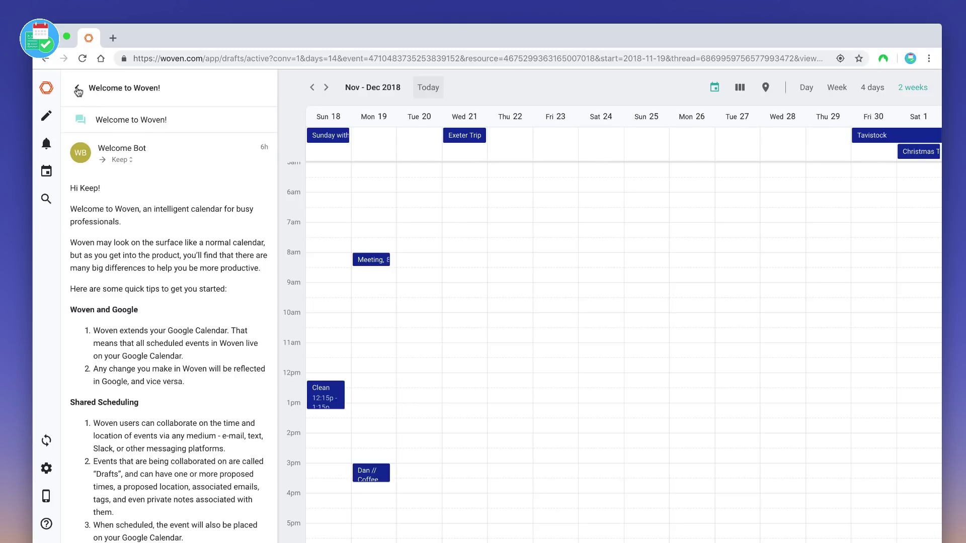
scroll(121, 220, down, 10)
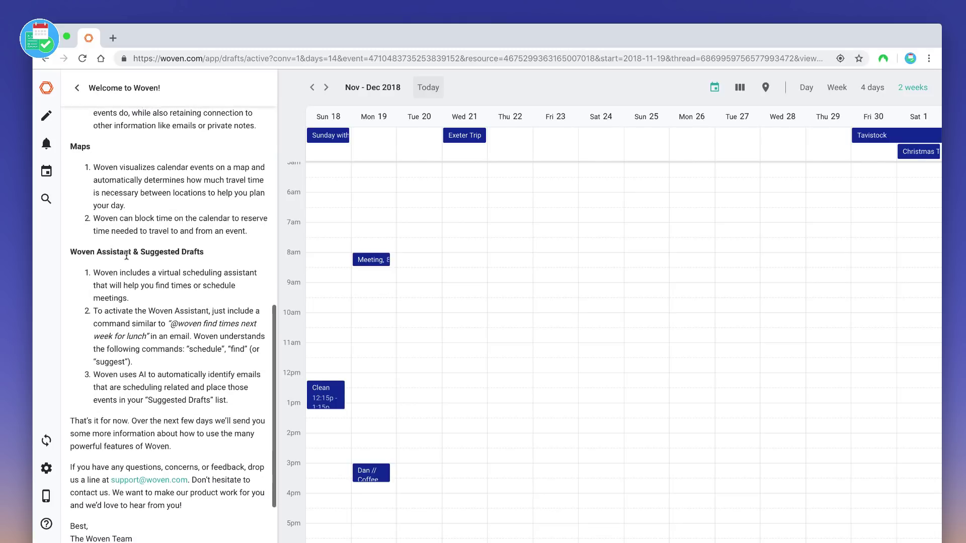
scroll(83, 148, up, 11)
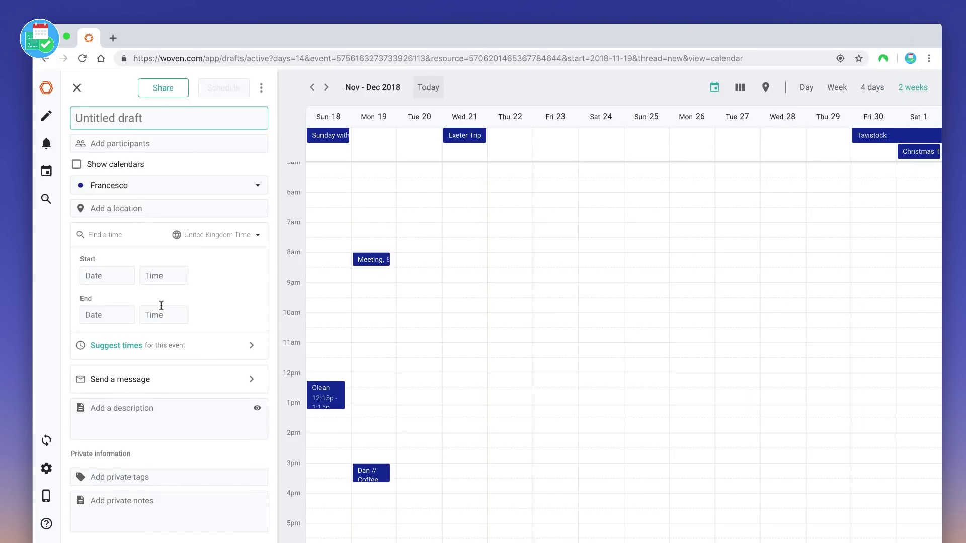
- Use Find a time to browse tomorrow's free slots for the untitled draft
click(111, 235)
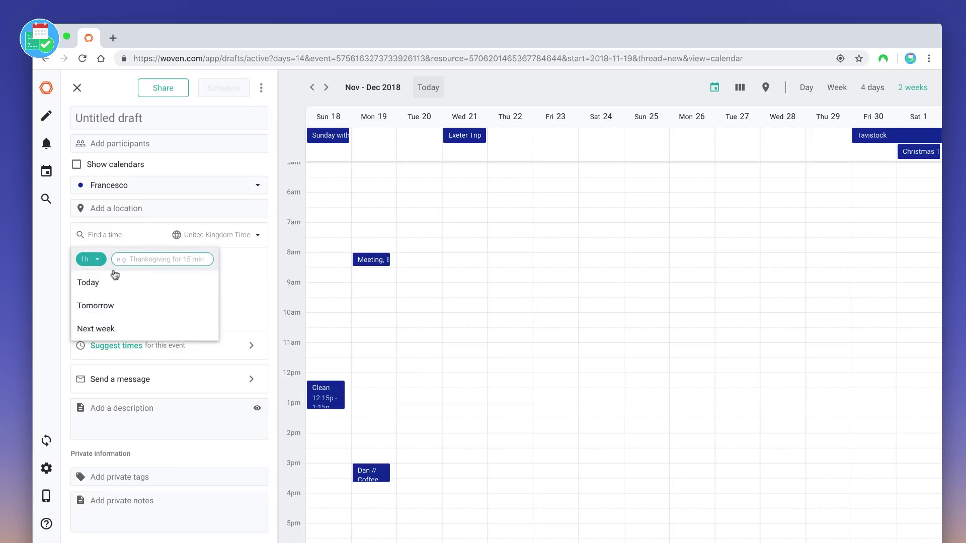
click(113, 305)
click(257, 275)
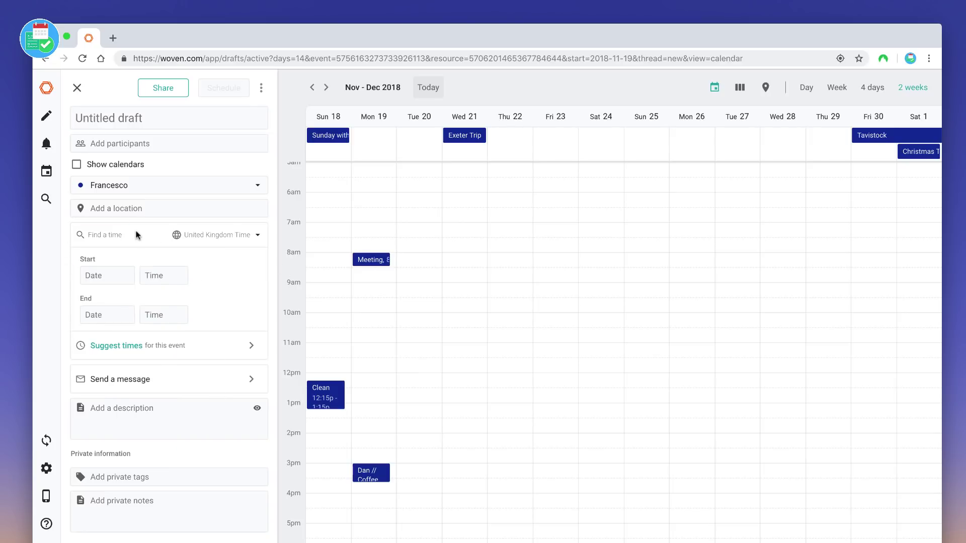
click(117, 237)
click(121, 308)
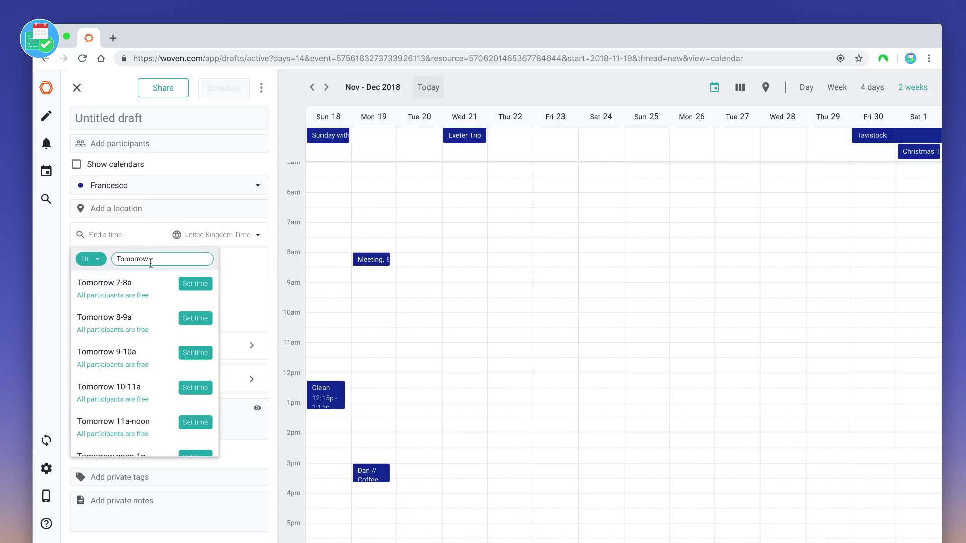
scroll(151, 342, down, 5)
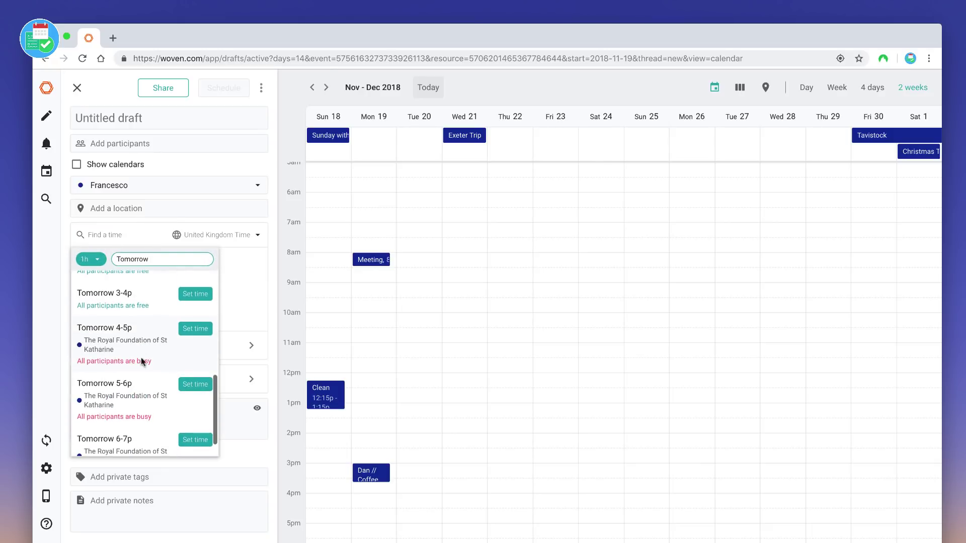
scroll(119, 400, up, 1)
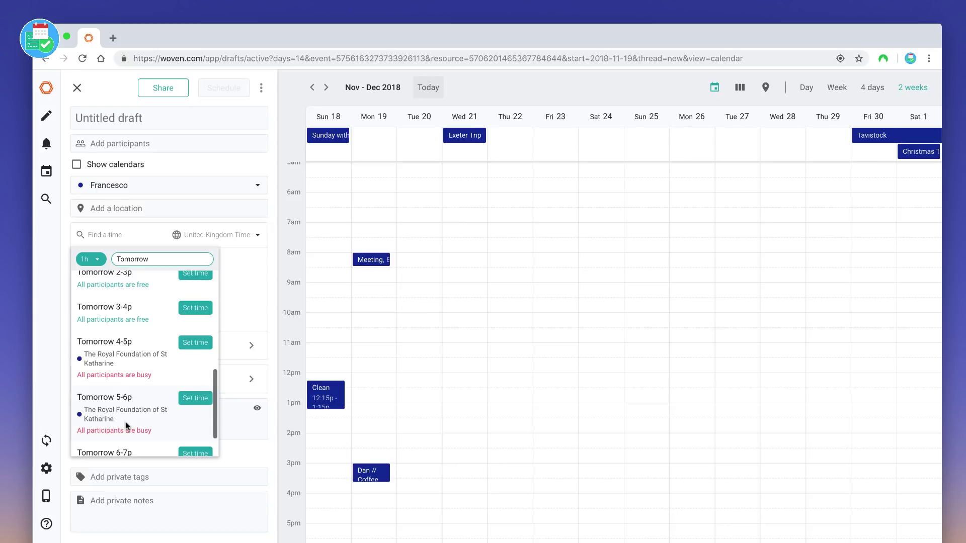
scroll(125, 424, down, 3)
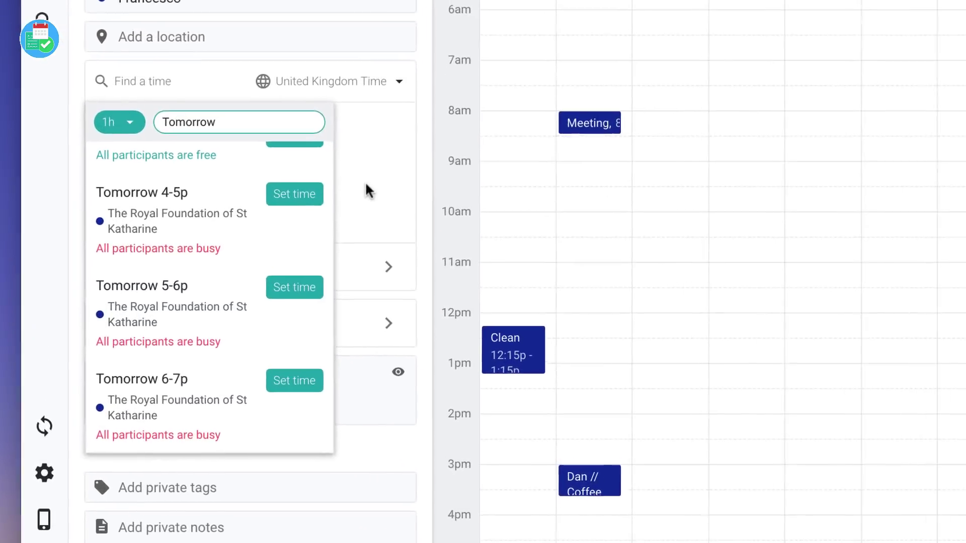
scroll(180, 310, up, 10)
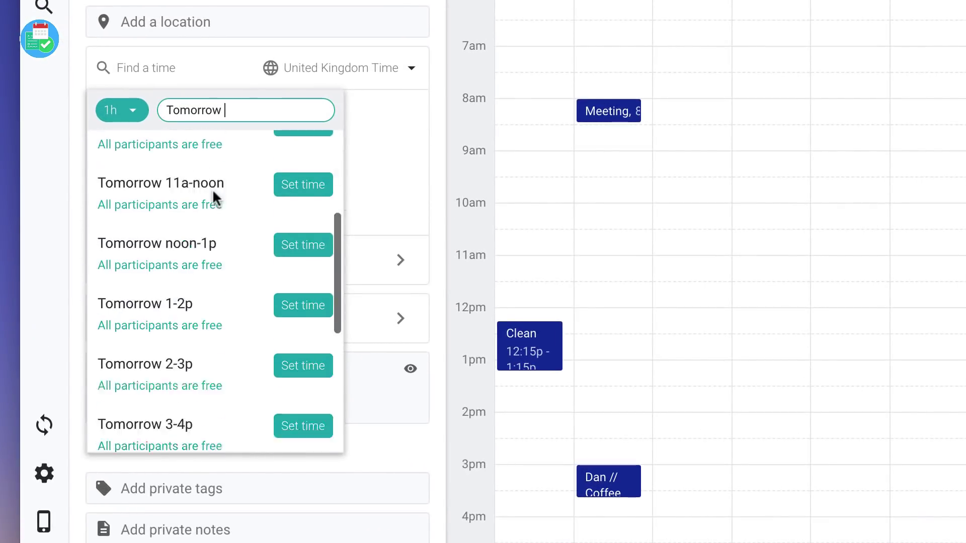
- Close the slot list and dismiss the Start date picker, leaving start and end times empty
click(367, 146)
click(160, 143)
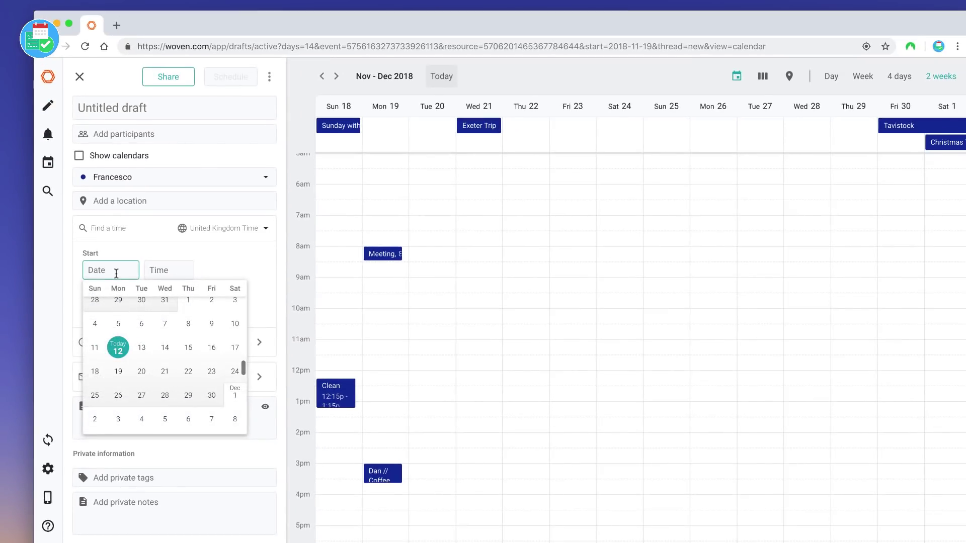
click(213, 254)
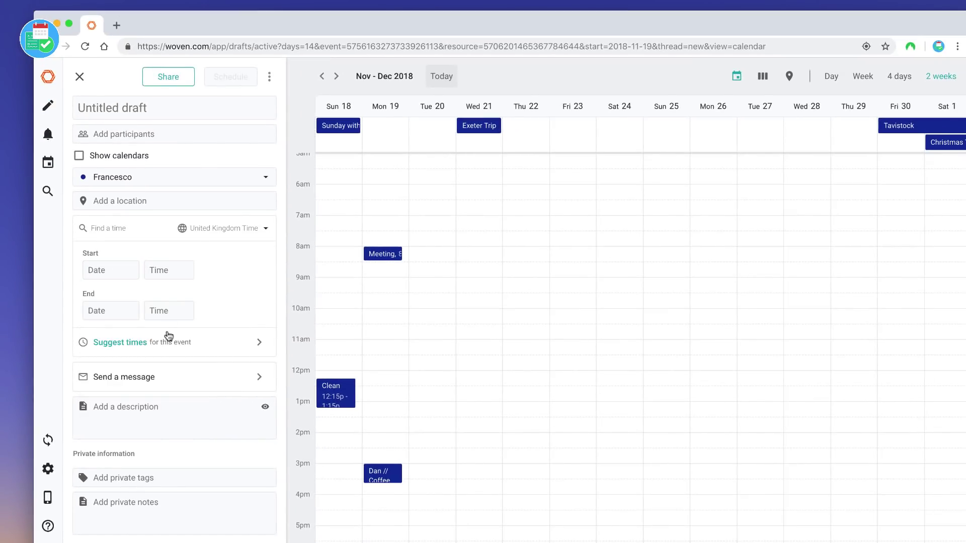
- Close the draft and review the recent event updates list
click(79, 76)
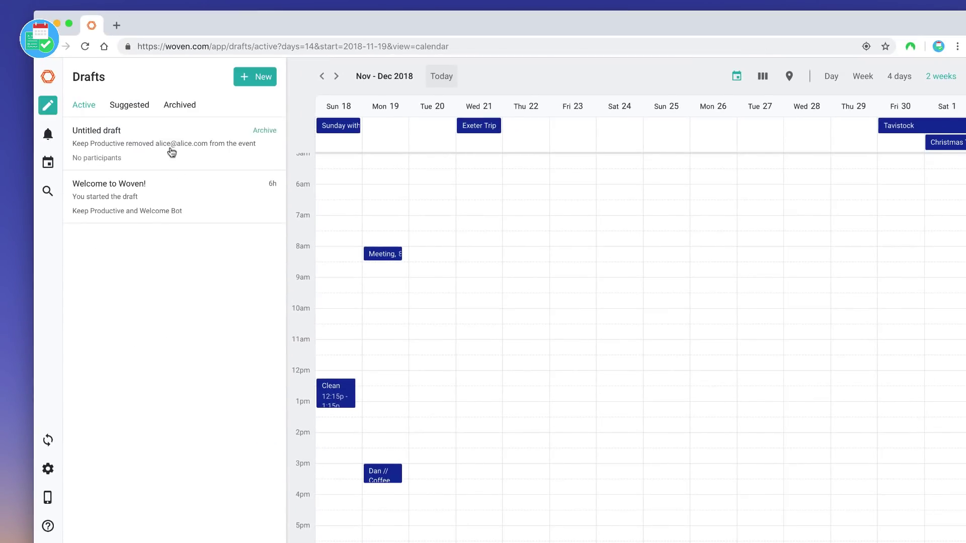
click(49, 133)
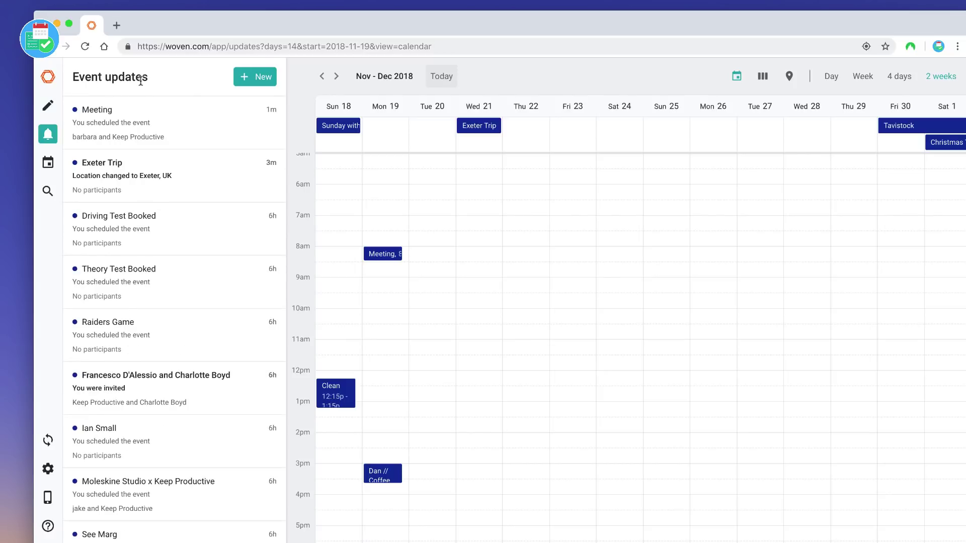
scroll(120, 252, down, 3)
scroll(101, 227, up, 3)
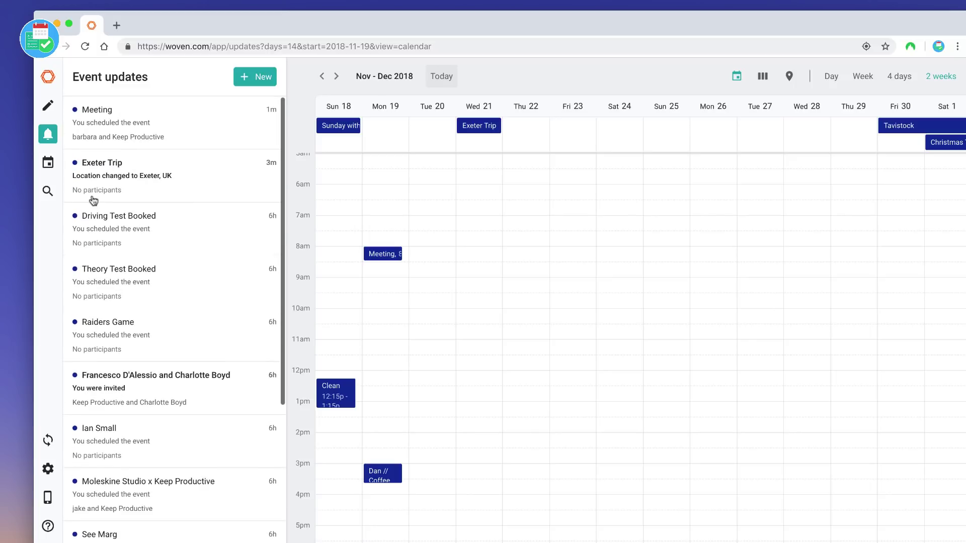
- Show the calendars list, move back two weeks to 4–17 November, and open event search
click(48, 162)
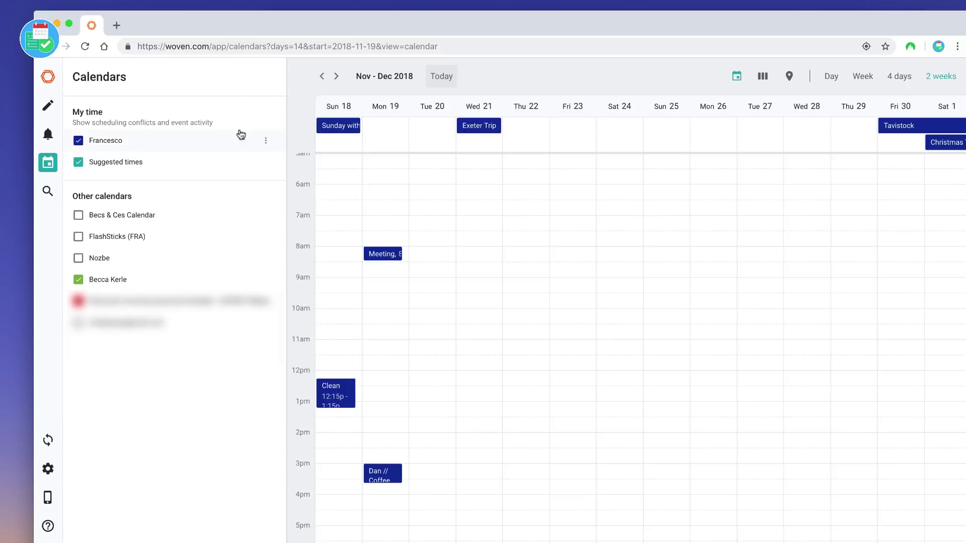
click(322, 76)
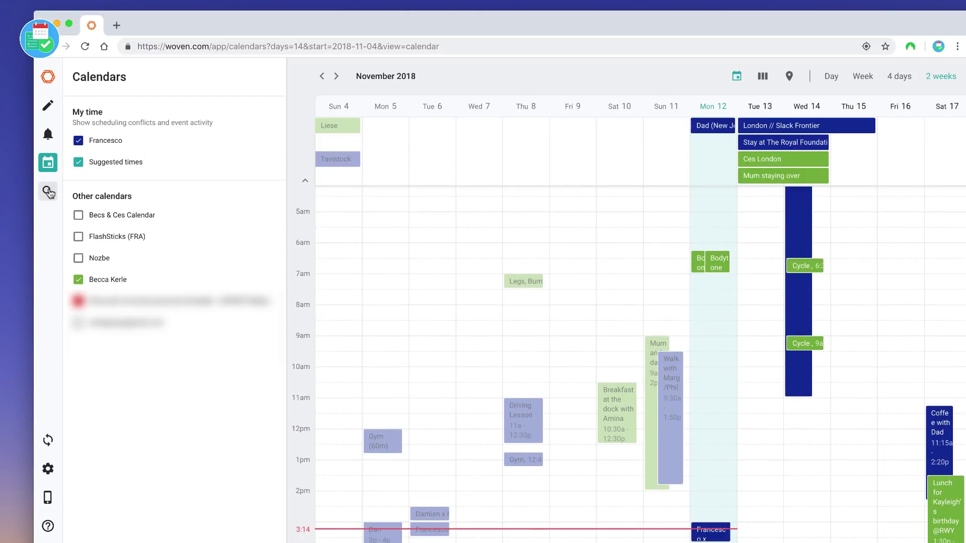
click(48, 192)
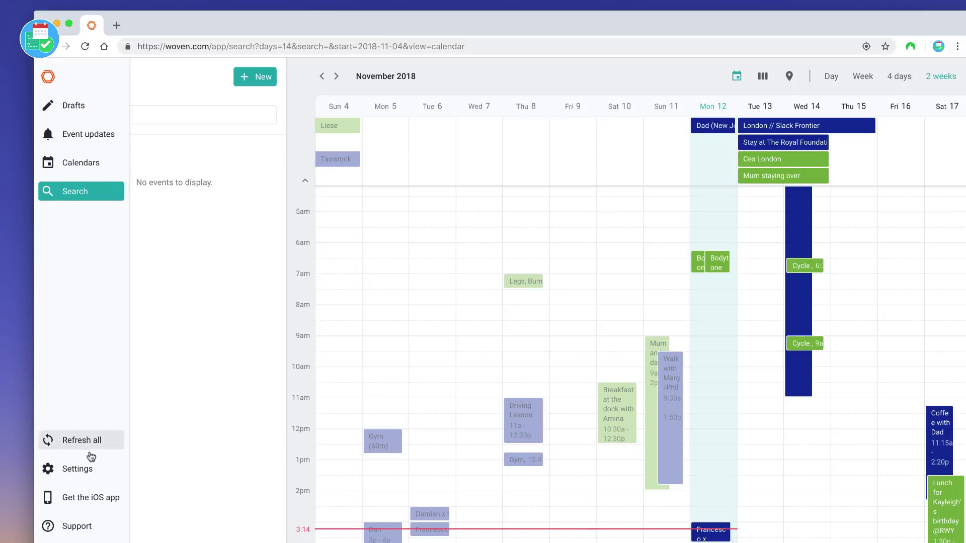
- Open Settings and scroll to the Gmail Email labeling option for scheduling emails
click(87, 473)
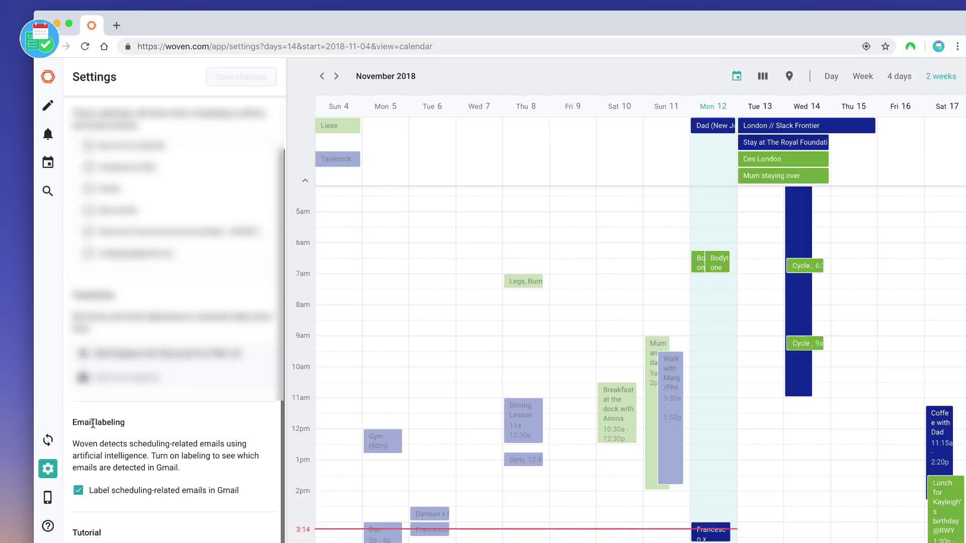
scroll(126, 432, down, 1)
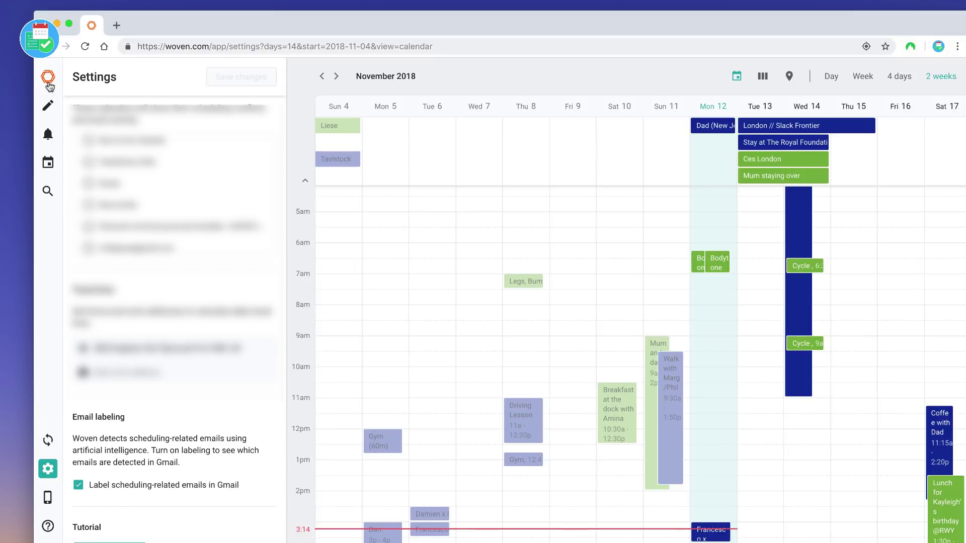
- Expand and collapse the navigation, then close Settings so the calendar fills the window
click(49, 86)
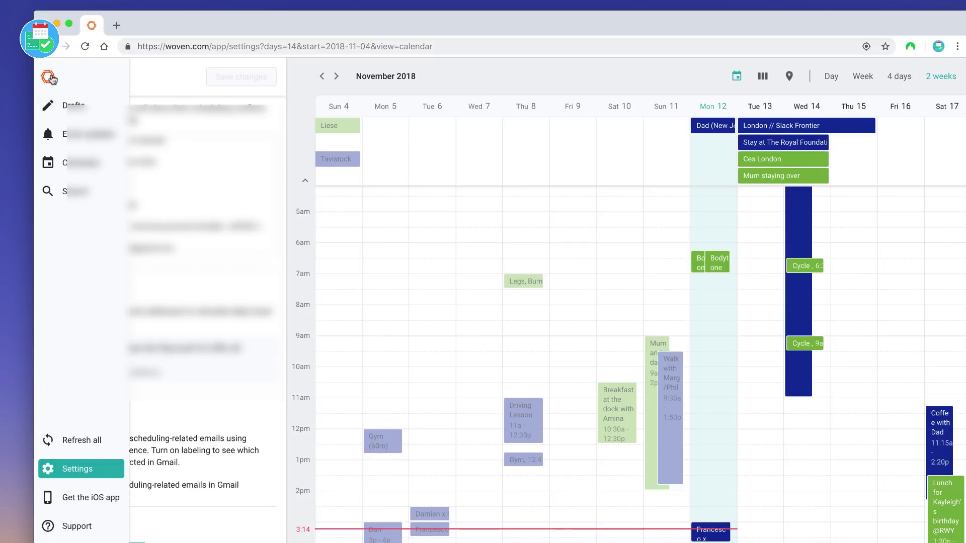
click(71, 439)
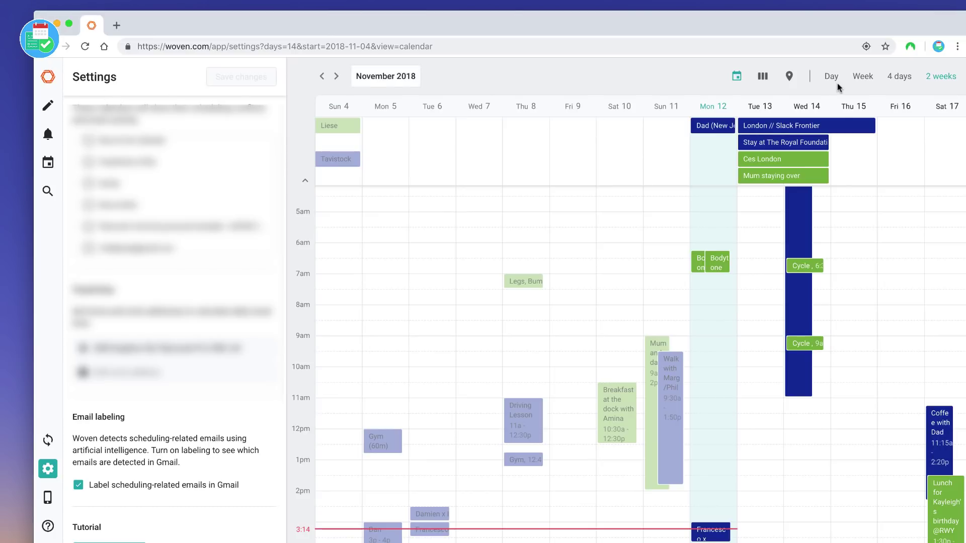
scroll(733, 296, down, 5)
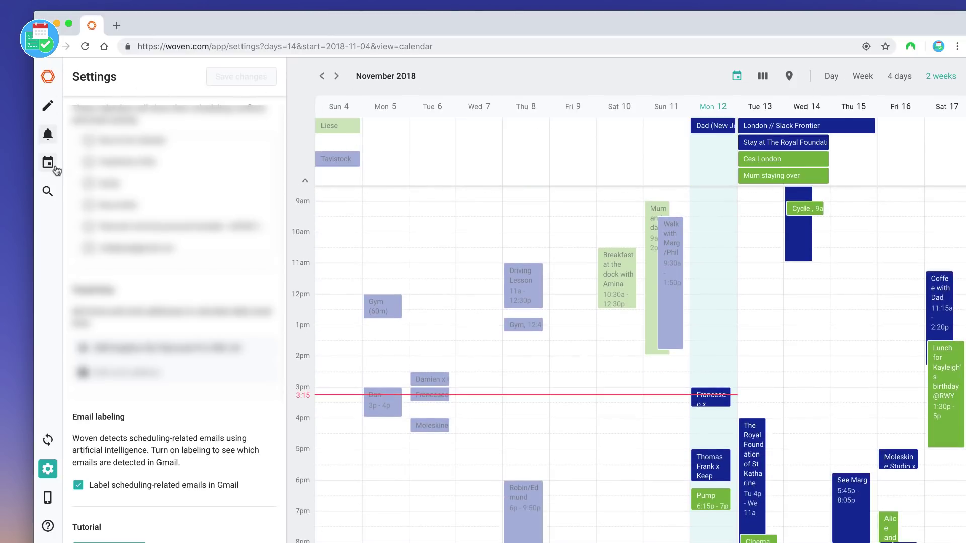
click(47, 469)
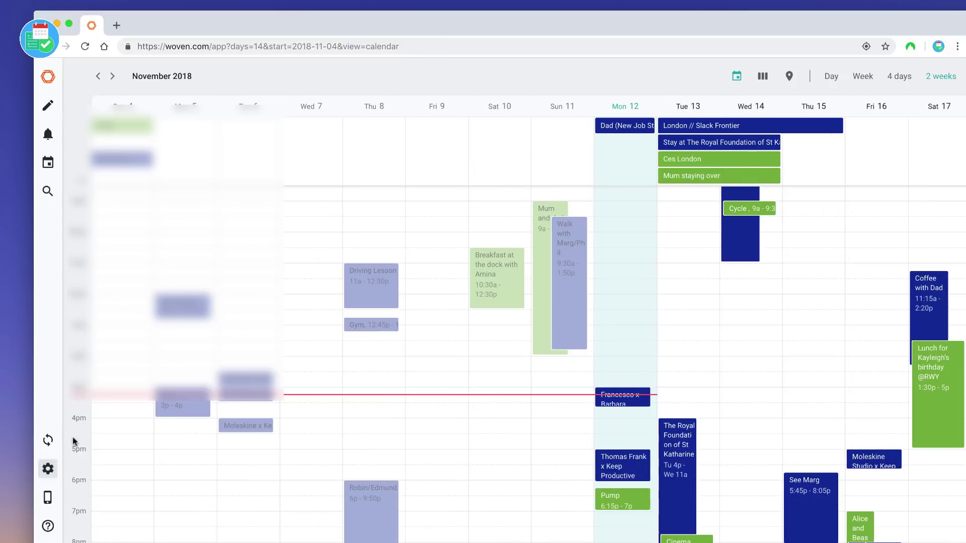
- Drag out a draft event on Tue 13 from 2pm, then discard it
scroll(563, 393, down, 1)
drag(697, 332, 696, 367)
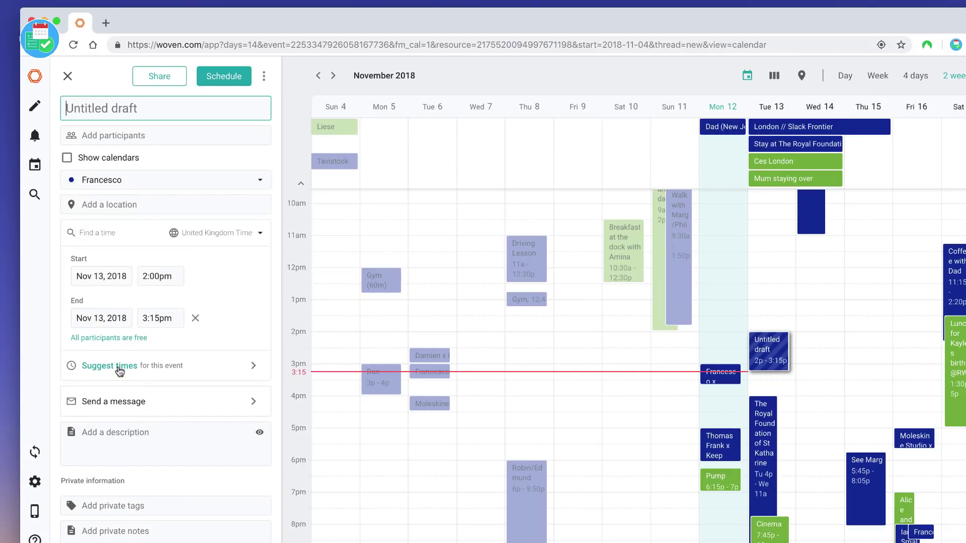
click(68, 77)
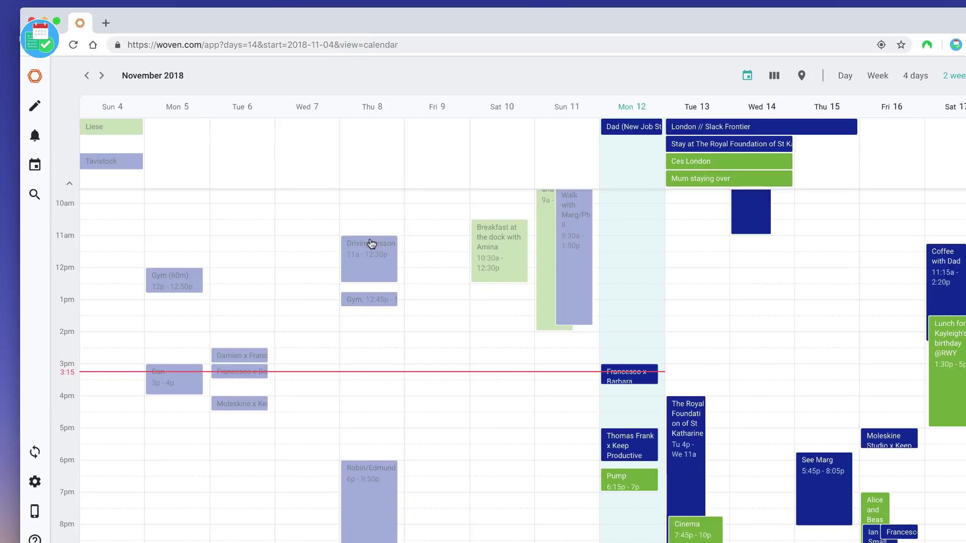